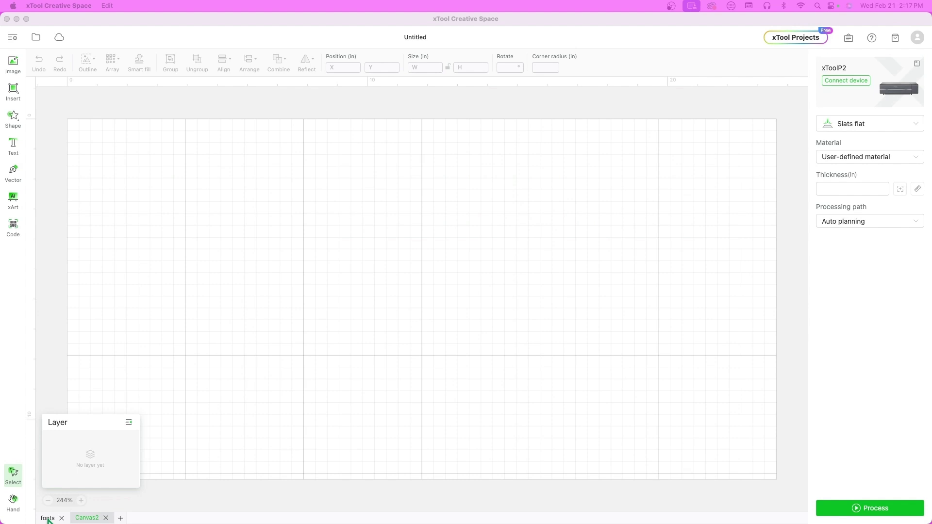
# Step: Examine the sample text typefaces on the fonts canvas, including the Valentine Midnight sample, and return to Canvas2
pyautogui.click(48, 519)
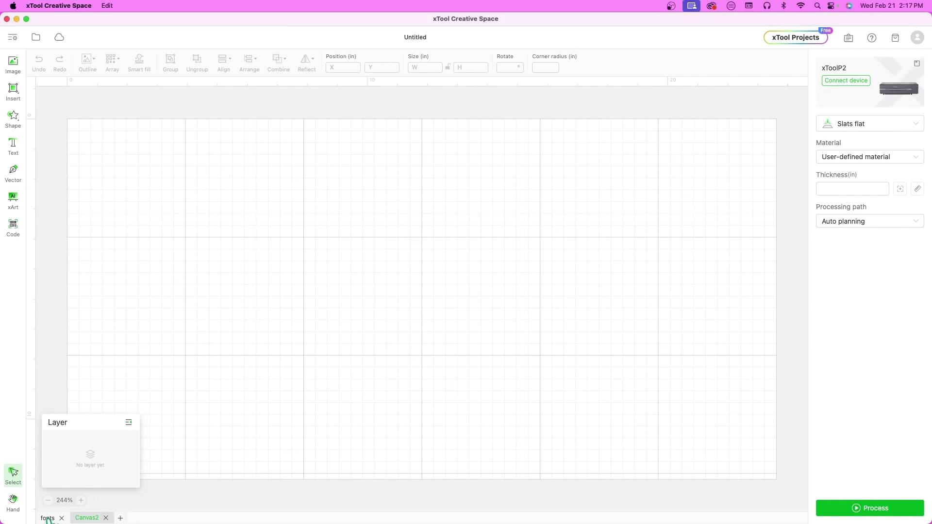
pyautogui.click(47, 518)
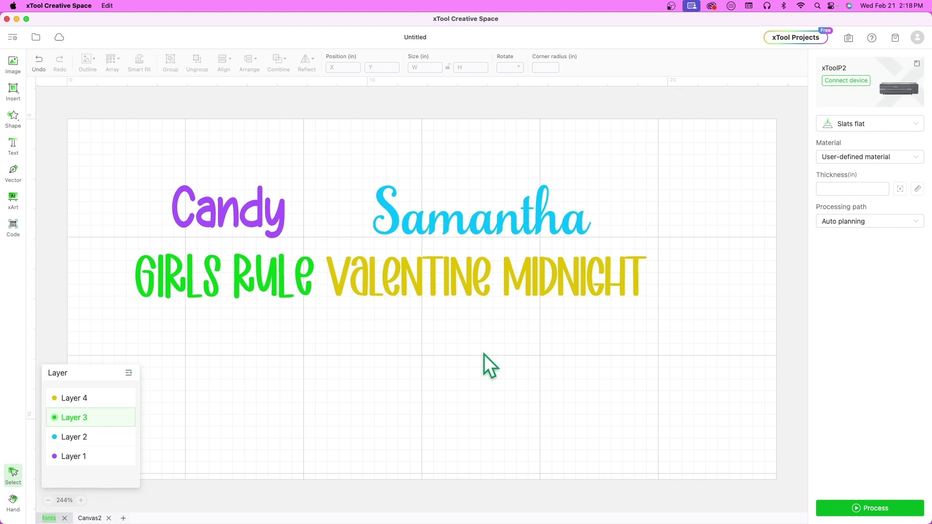
pyautogui.click(475, 285)
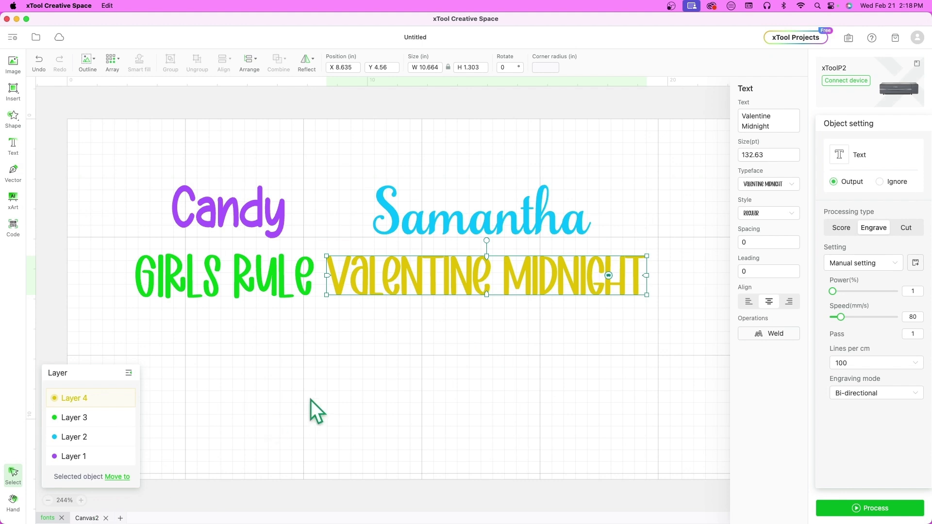
pyautogui.click(85, 518)
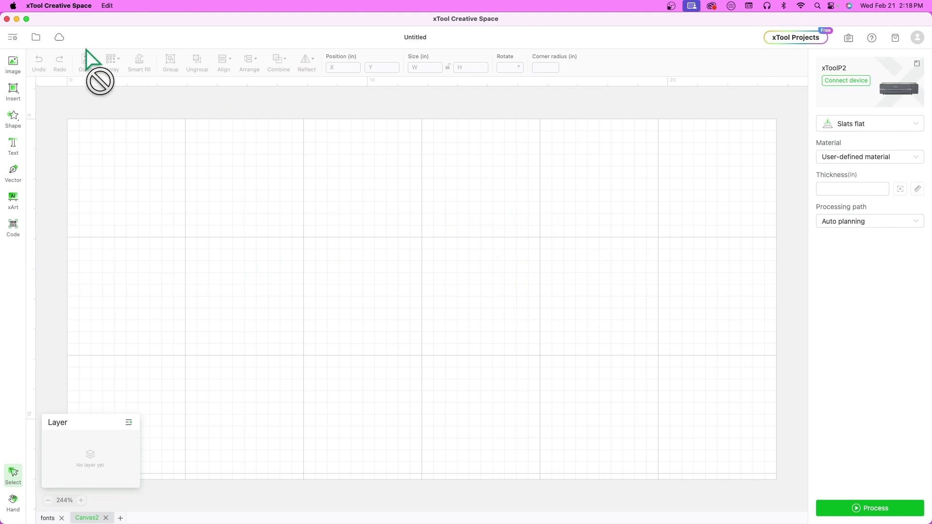
# Step: Save the project as "name keychains with P2" in the p2 folder
pyautogui.click(36, 37)
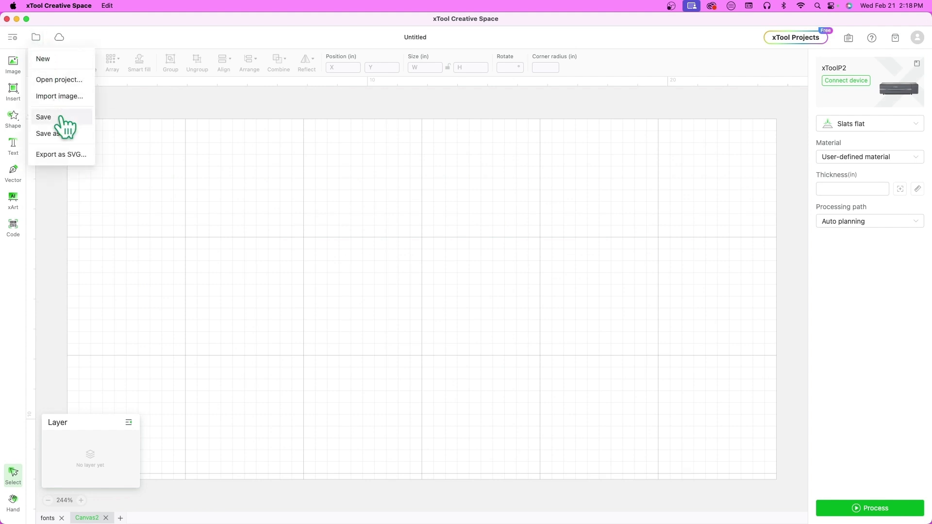
pyautogui.click(45, 117)
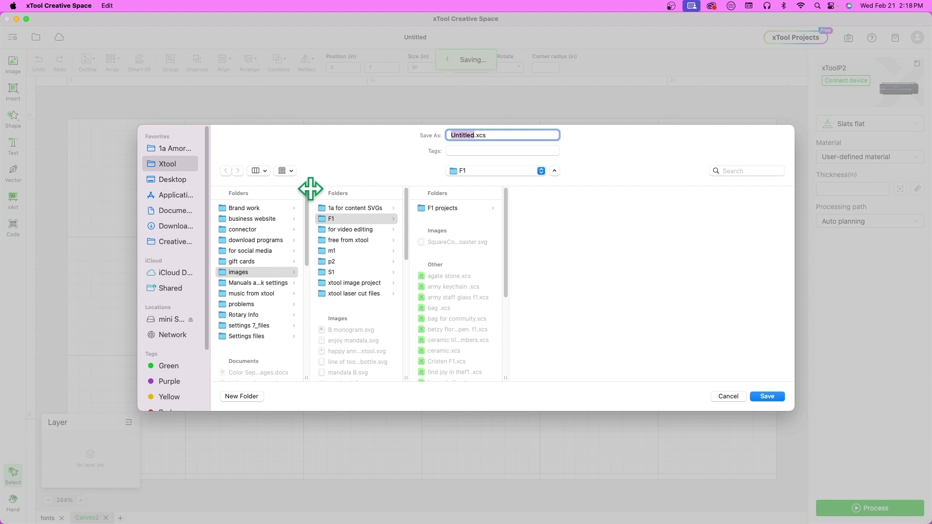
pyautogui.write('keychains with F')
pyautogui.press('BackSpace')
pyautogui.write('P2')
pyautogui.press('super+Left')
pyautogui.write('name')
pyautogui.click(380, 262)
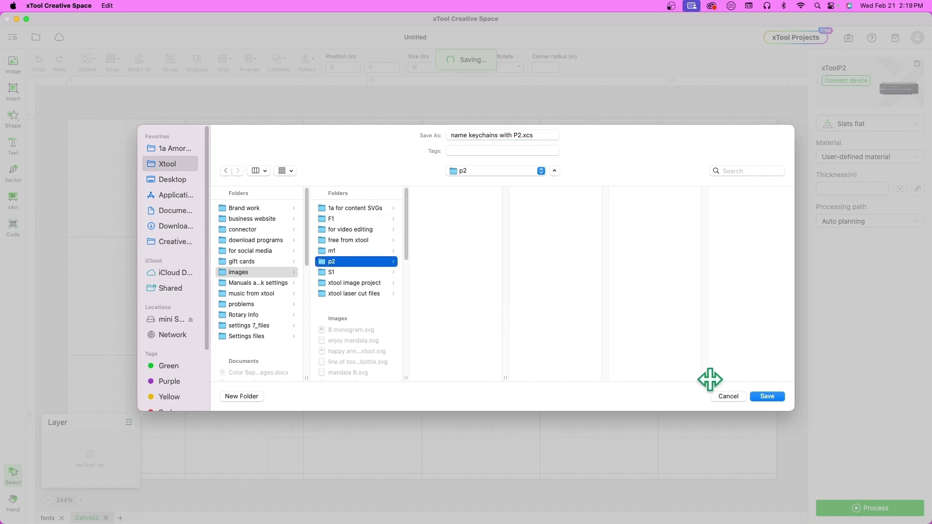
pyautogui.click(768, 397)
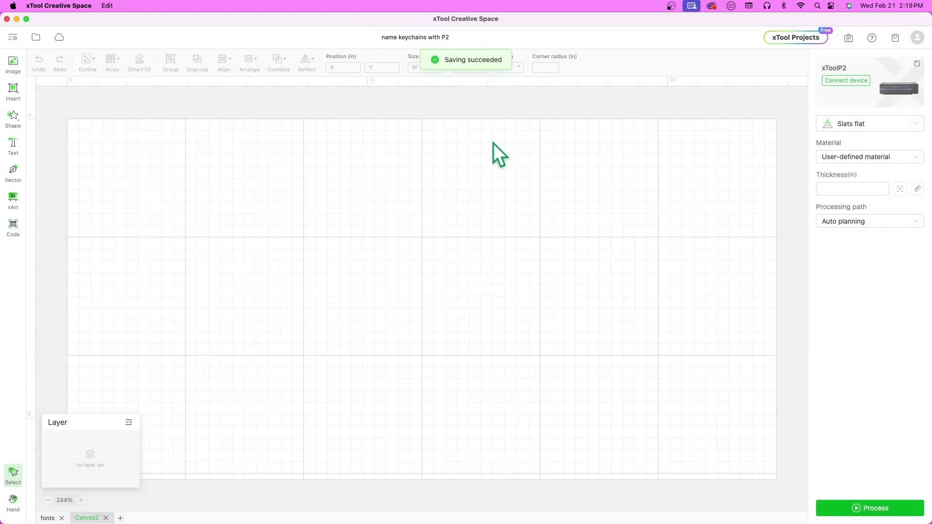
# Step: Add a text object with the keychain's first name and place it at about X 7.7 in, Y 3.6 in
pyautogui.click(13, 149)
pyautogui.click(780, 118)
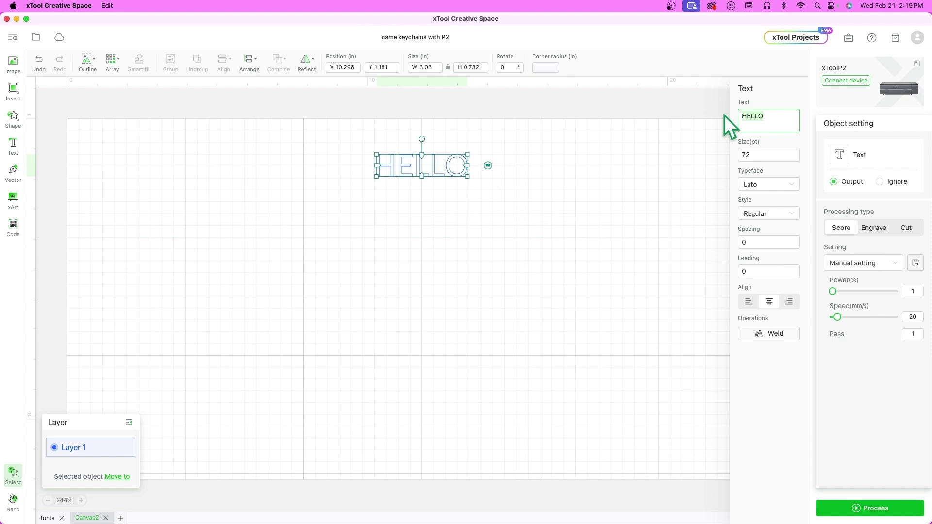
pyautogui.write('Anas')
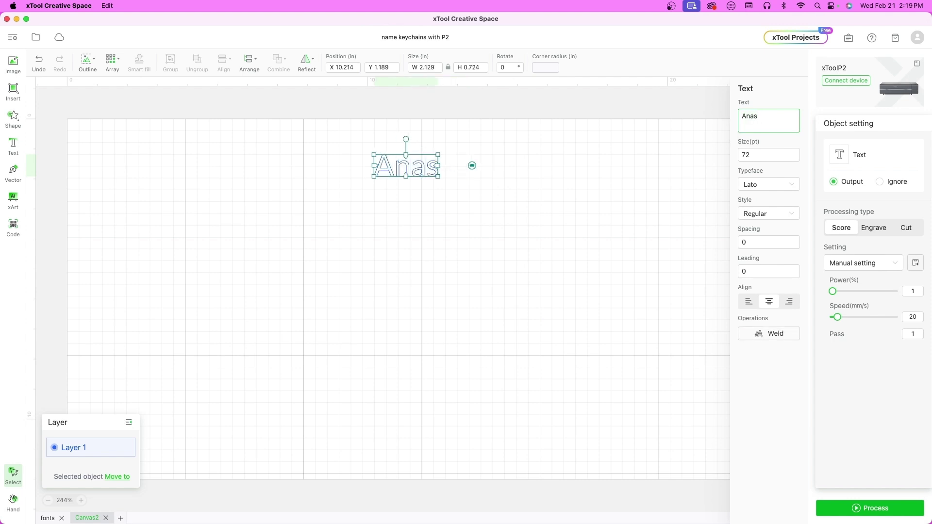
pyautogui.write('tasia')
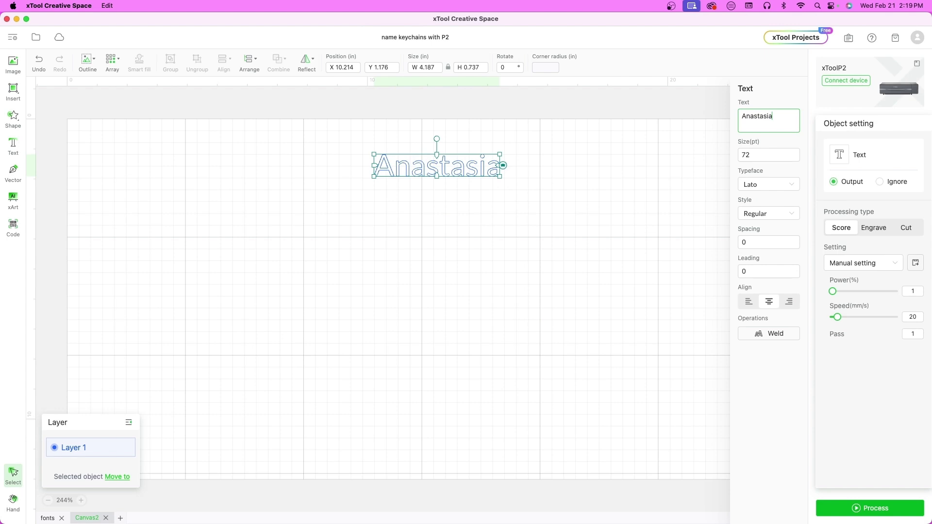
pyautogui.moveTo(437, 177); pyautogui.dragTo(362, 249)
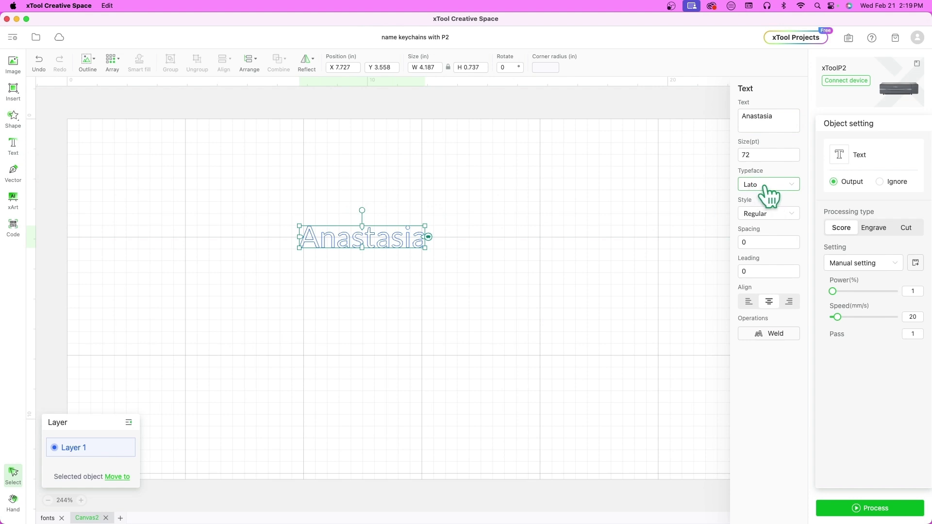
# Step: Set the name text's typeface to Candy and enlarge the text to about 12.2 in wide
pyautogui.click(782, 195)
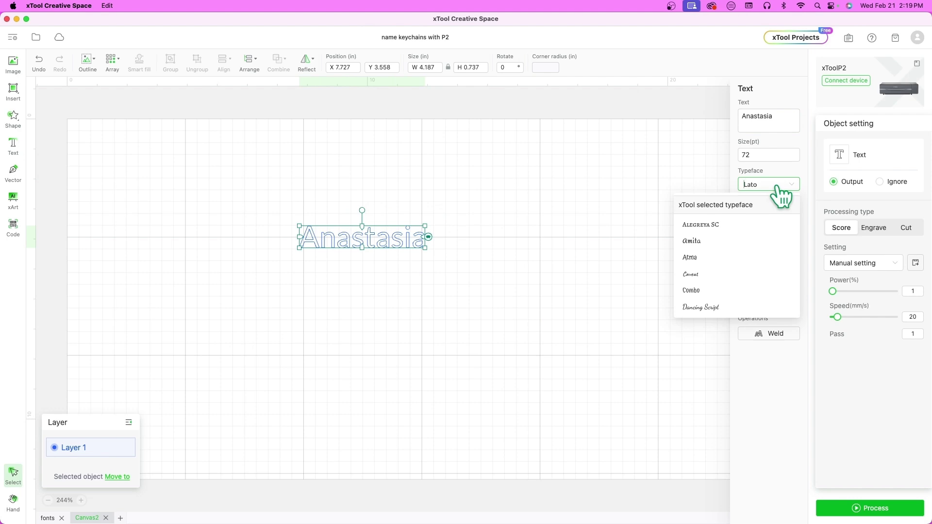
pyautogui.write('candy')
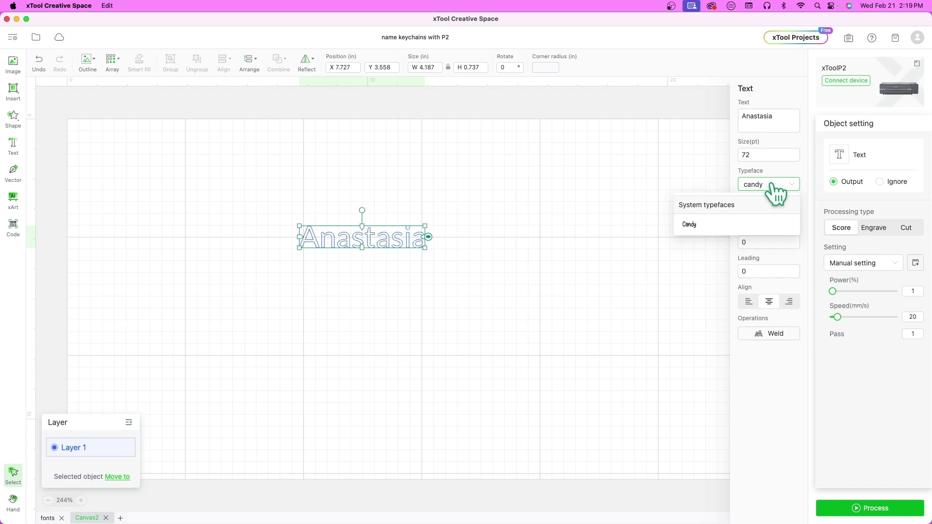
pyautogui.press('BackSpace')
pyautogui.press('BackSpace')
pyautogui.press('BackSpace')
pyautogui.press('BackSpace')
pyautogui.press('BackSpace')
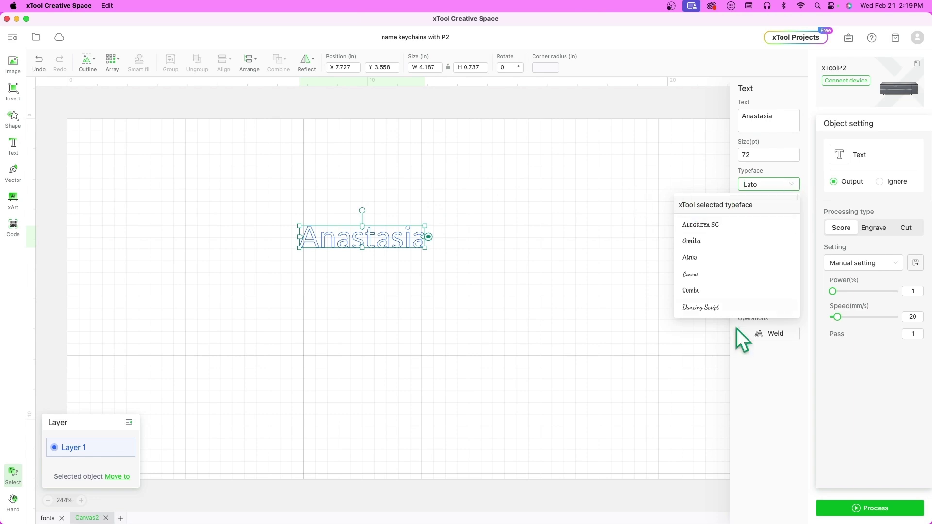
pyautogui.scroll(-3, 736, 274)
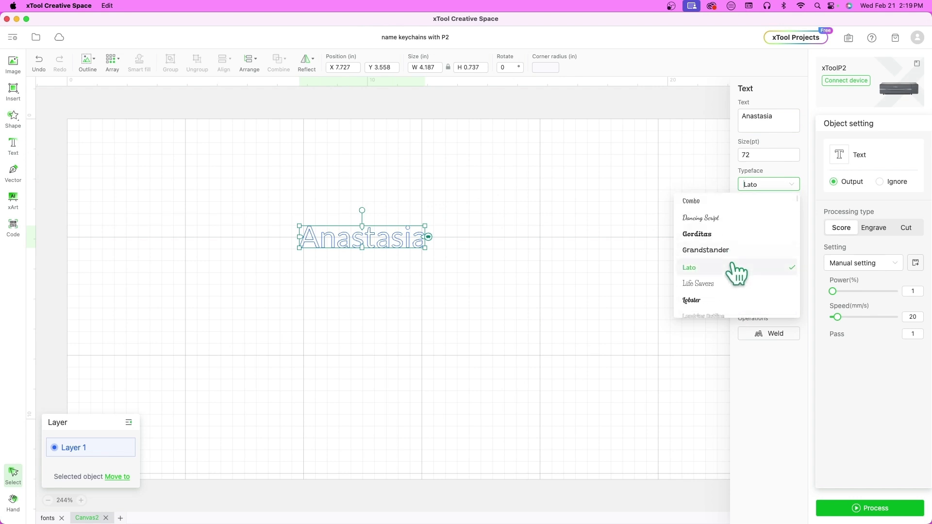
pyautogui.scroll(10, 735, 262)
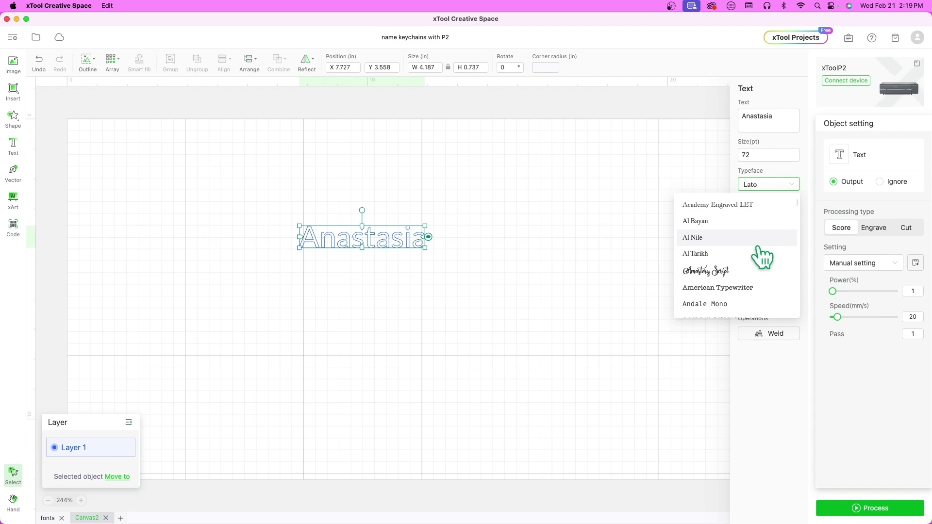
pyautogui.write('candy')
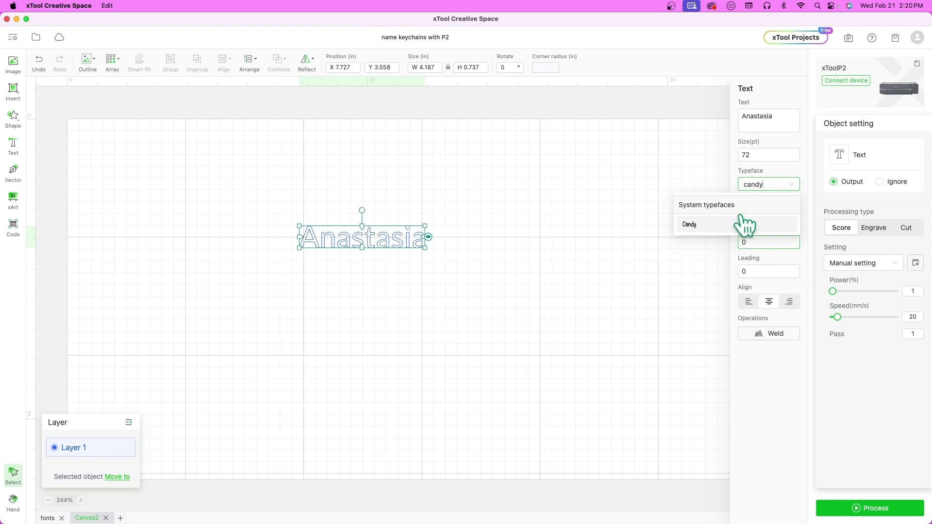
pyautogui.click(692, 227)
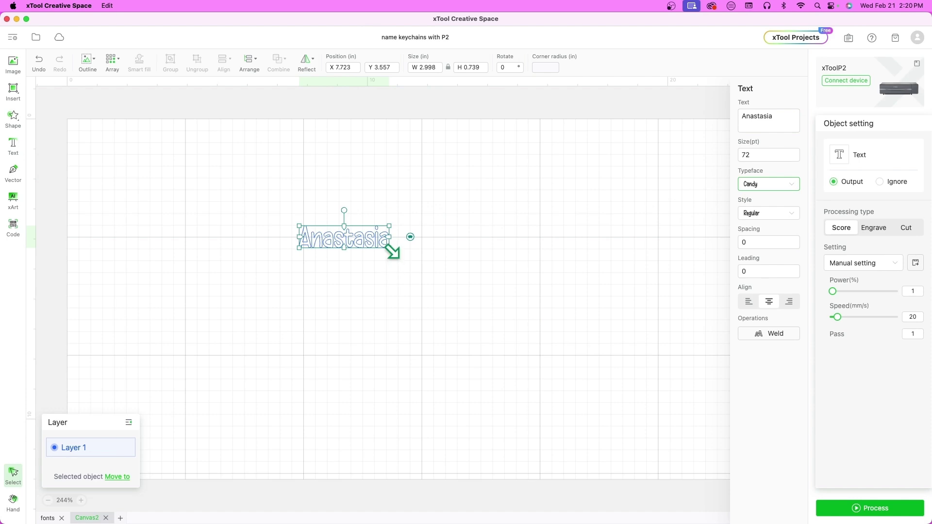
pyautogui.moveTo(439, 267); pyautogui.dragTo(456, 294)
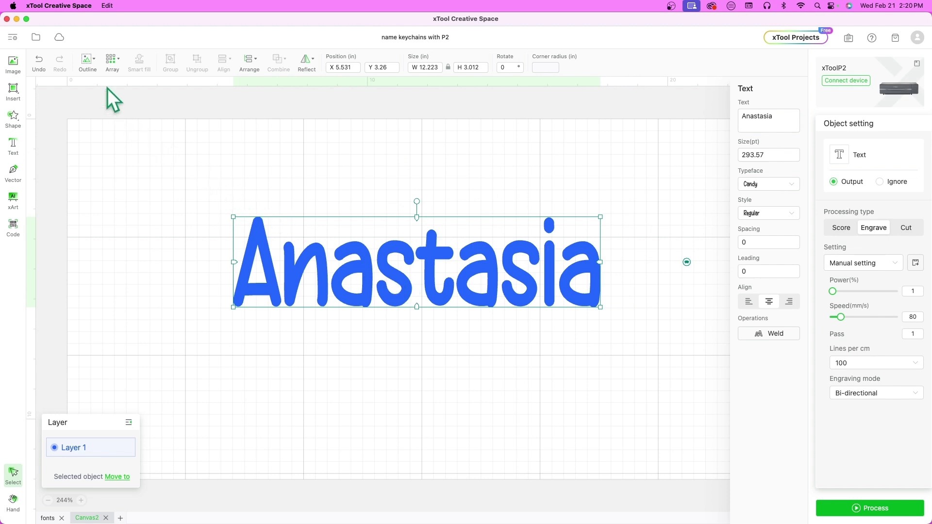
# Step: Add an outline around the name text with an offset distance of about 0.3 in, keeping the inner outline option for bitmaps enabled
pyautogui.click(88, 62)
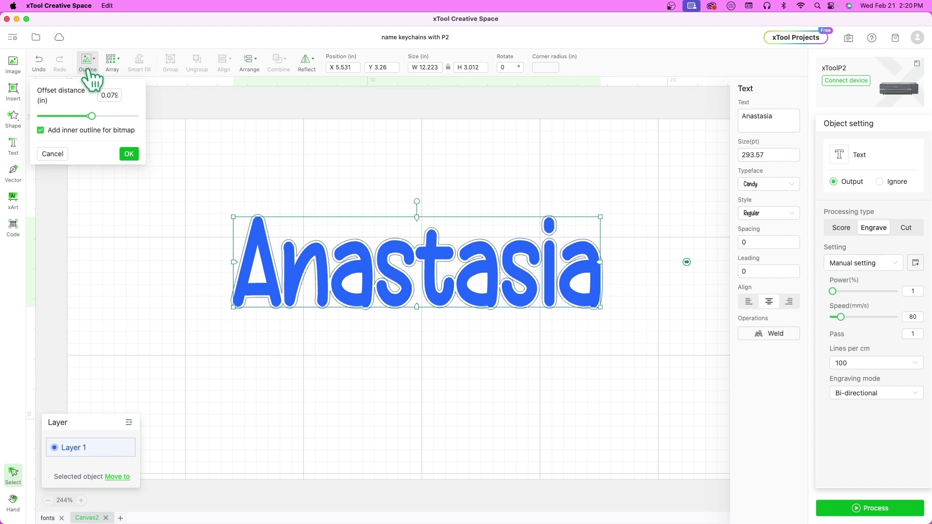
pyautogui.moveTo(92, 116)
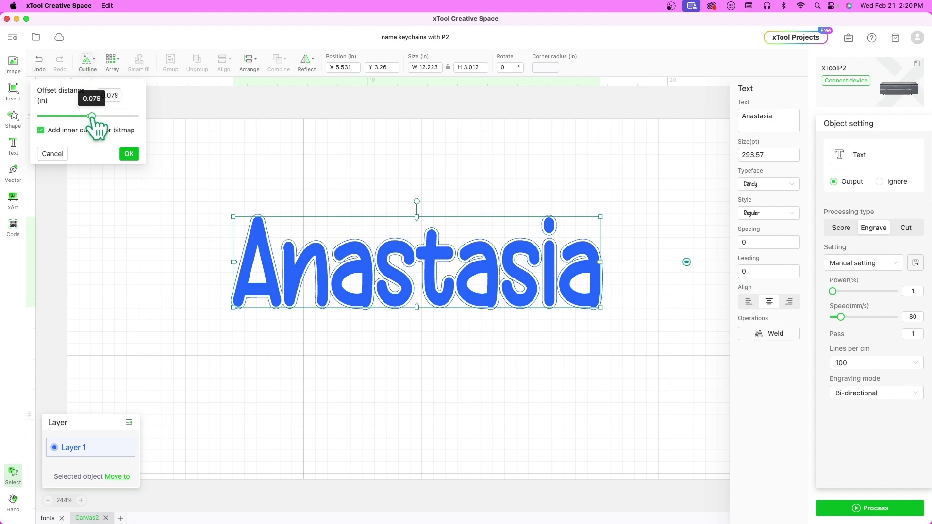
pyautogui.moveTo(93, 117); pyautogui.dragTo(109, 116)
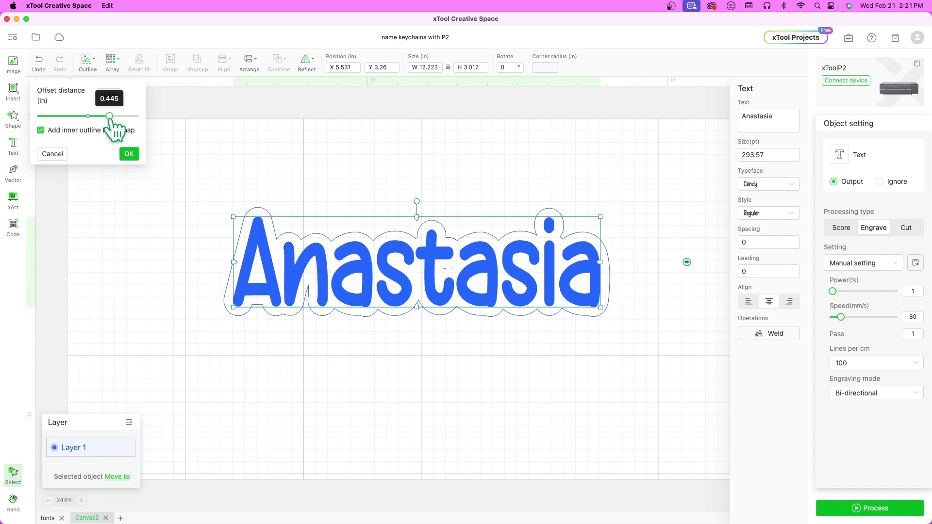
pyautogui.moveTo(109, 116); pyautogui.dragTo(97, 116)
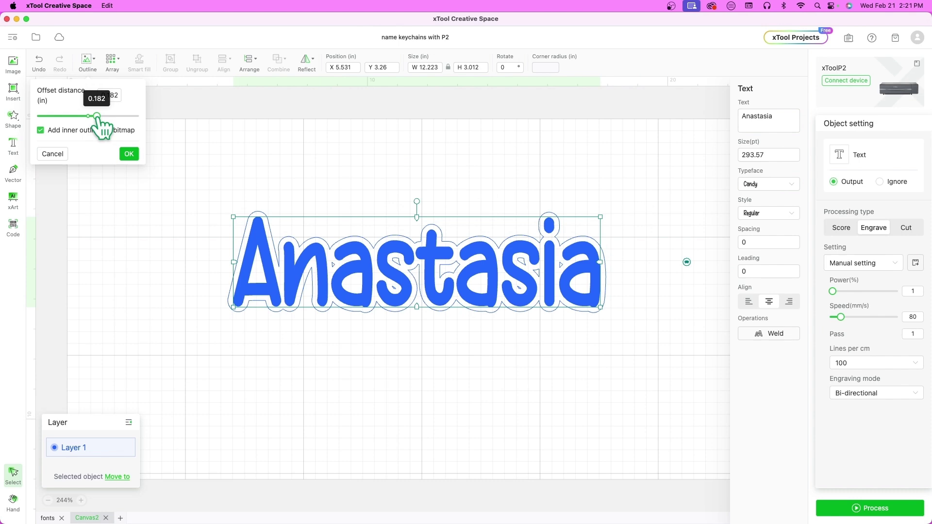
pyautogui.moveTo(96, 117)
pyautogui.mouseDown()
pyautogui.moveTo(110, 116)
pyautogui.moveTo(102, 116)
pyautogui.mouseUp()
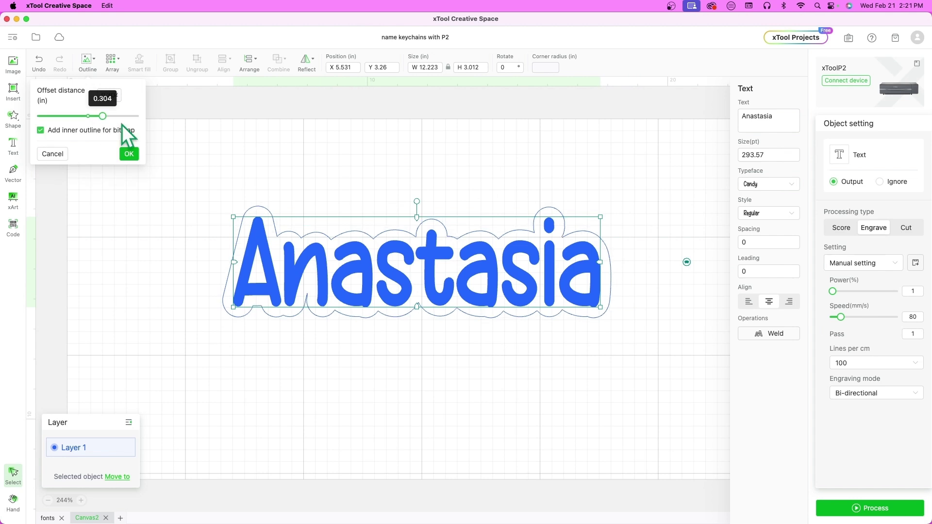
pyautogui.click(129, 154)
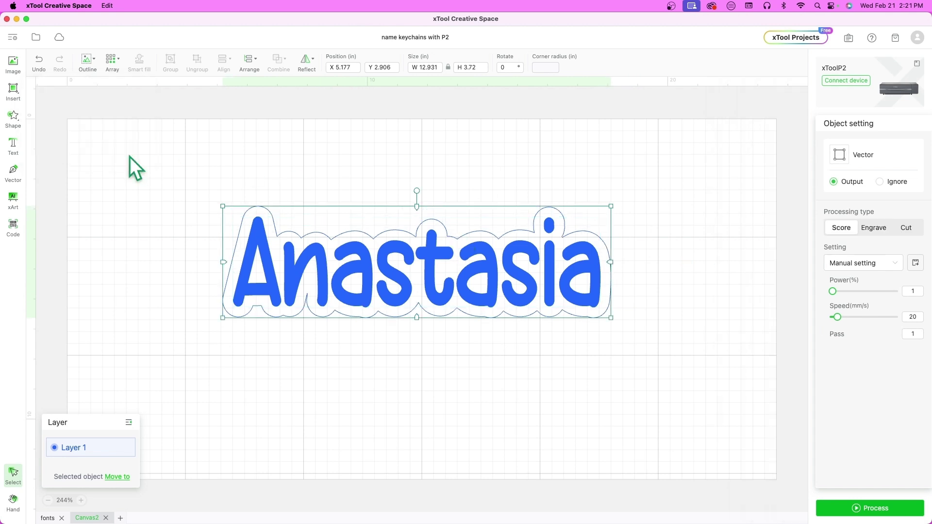
pyautogui.click(659, 360)
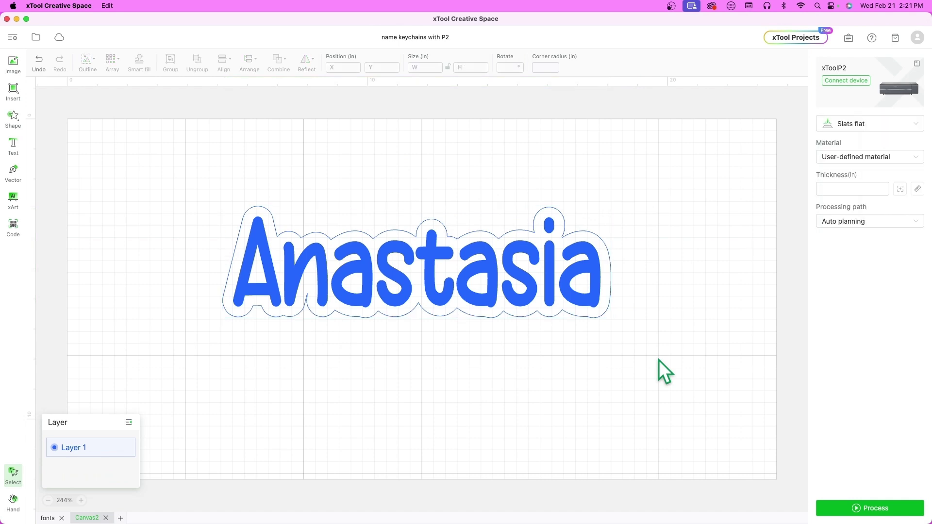
# Step: Scale the name text and its outline together proportionally to a width of 3 in
pyautogui.click(589, 299)
pyautogui.rightClick(591, 297)
pyautogui.click(517, 366)
pyautogui.moveTo(667, 367); pyautogui.dragTo(177, 184)
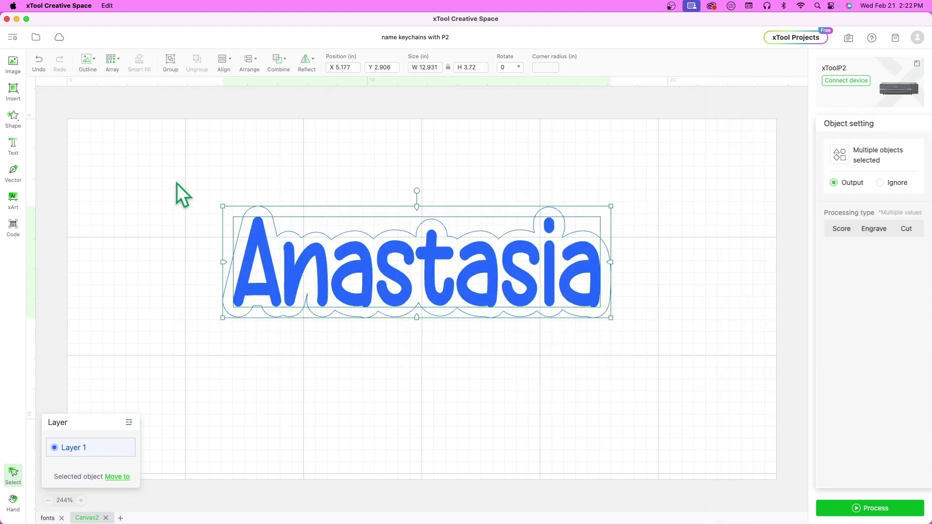
pyautogui.doubleClick(438, 67)
pyautogui.write('1')
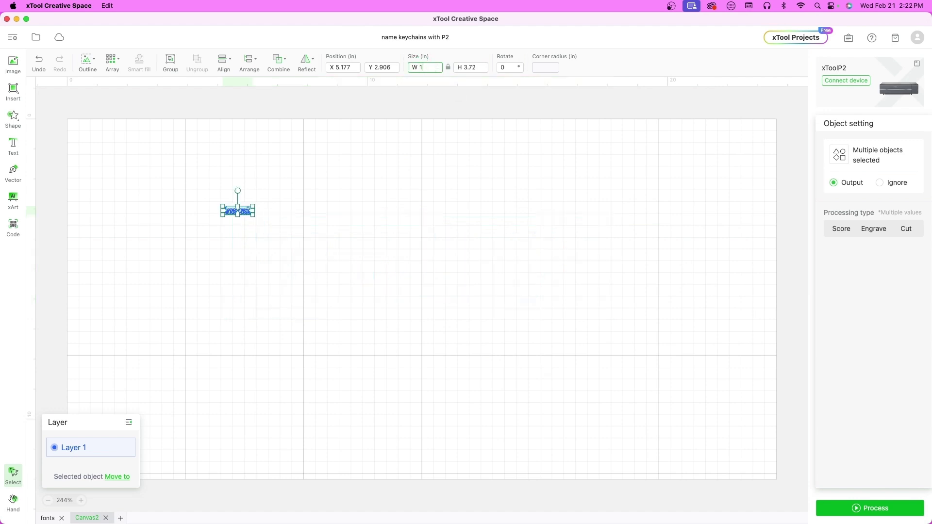
pyautogui.press('BackSpace')
pyautogui.write('3')
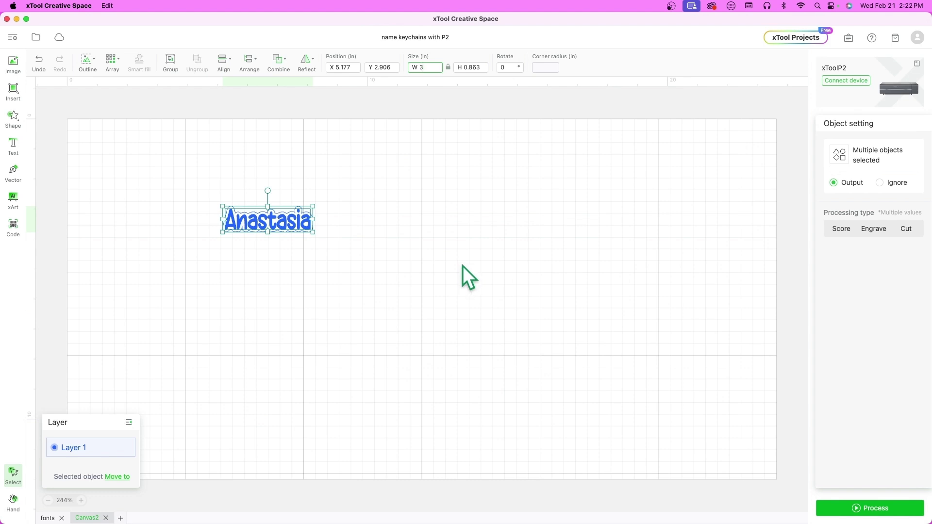
# Step: Duplicate the name text without its outline and place the copy below the original at about X 5.1 in, Y 4.7 in
pyautogui.click(81, 501)
pyautogui.click(13, 501)
pyautogui.moveTo(377, 277); pyautogui.dragTo(565, 317)
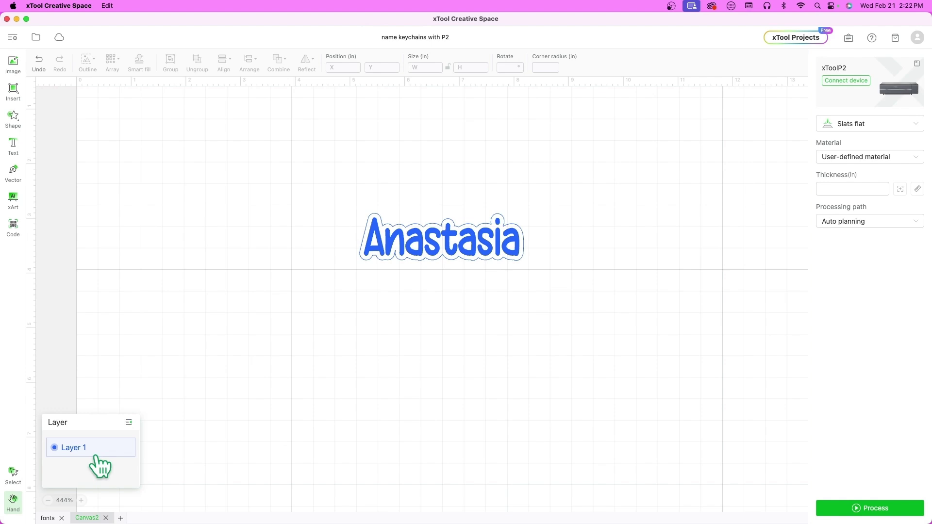
pyautogui.click(13, 472)
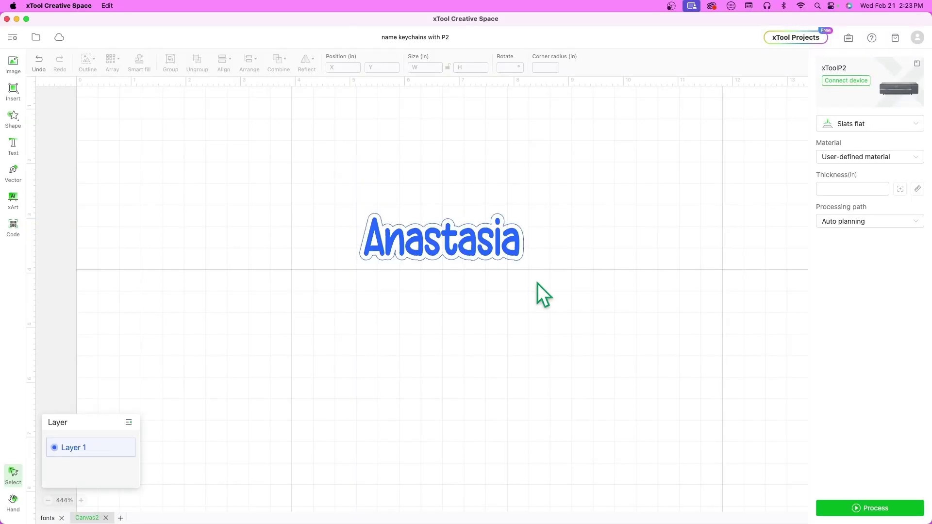
pyautogui.click(515, 253)
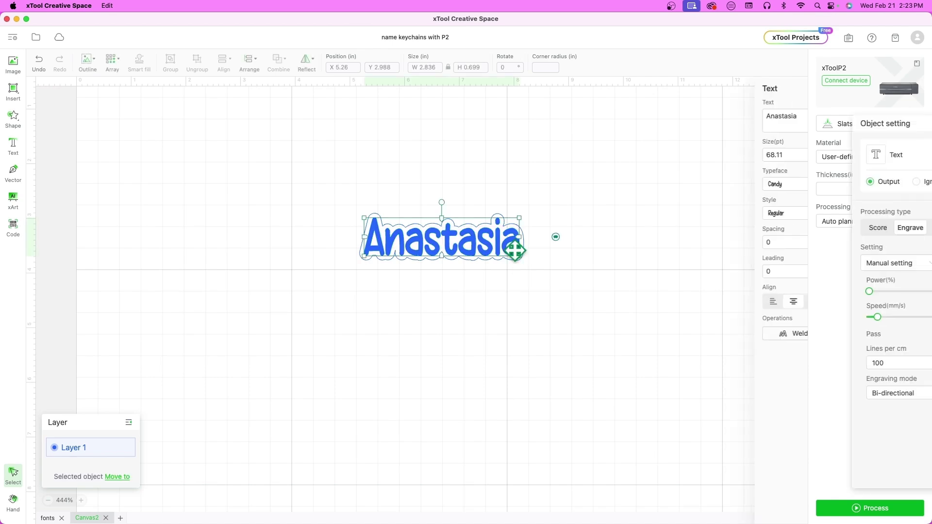
pyautogui.press('super+d')
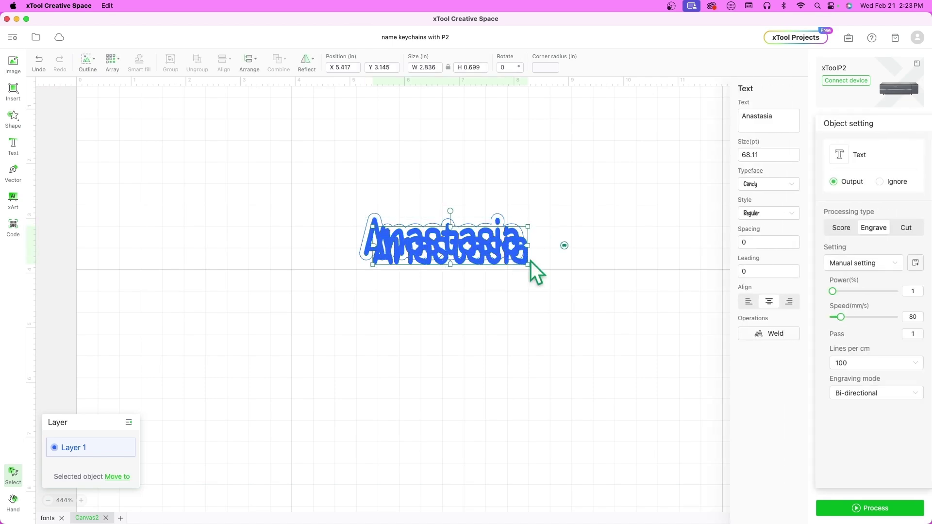
pyautogui.moveTo(523, 258); pyautogui.dragTo(506, 343)
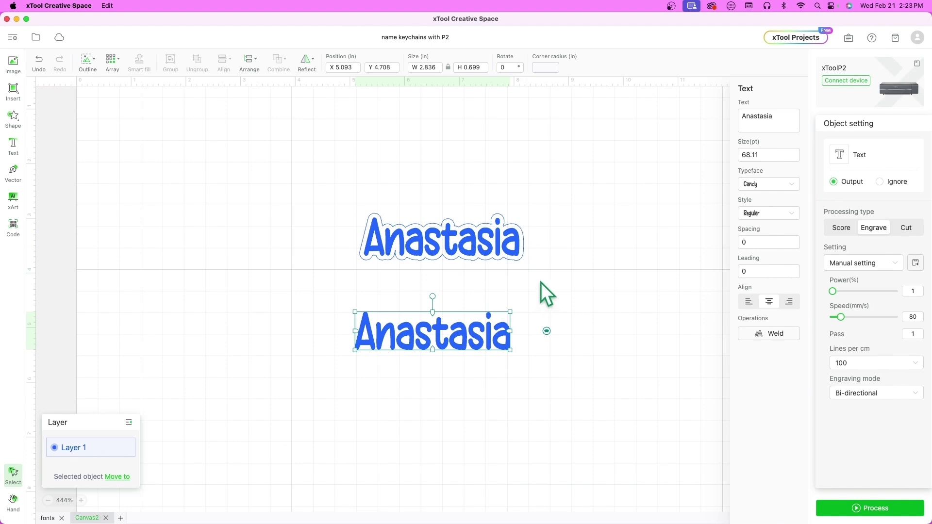
# Step: Set the processing type of the name text inside the outline to Score
pyautogui.click(517, 252)
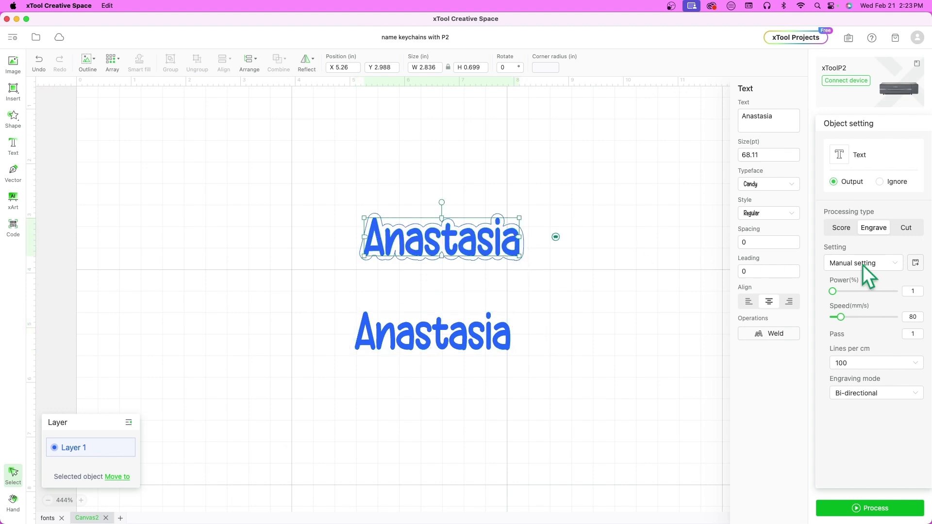
pyautogui.click(843, 228)
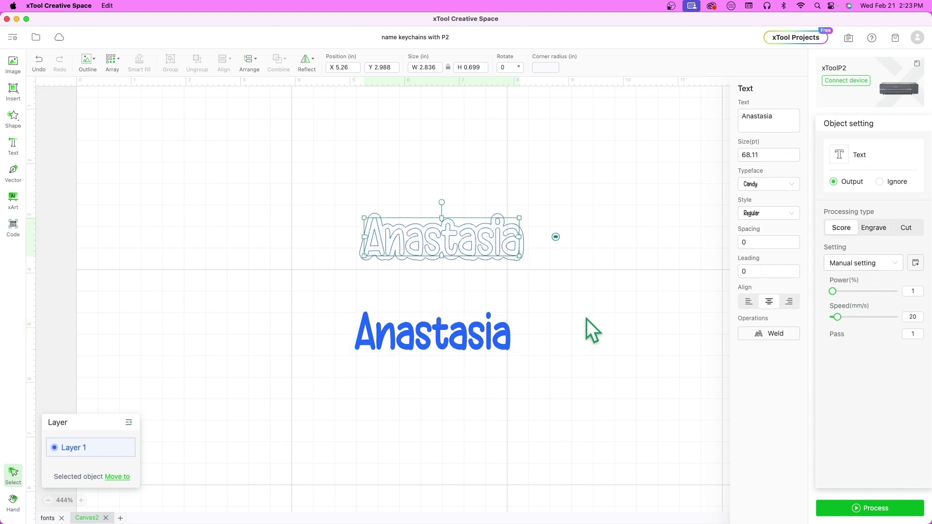
pyautogui.click(551, 256)
# Step: Set the processing type of both the name's outline and the separate lower name copy to Cut
pyautogui.click(523, 243)
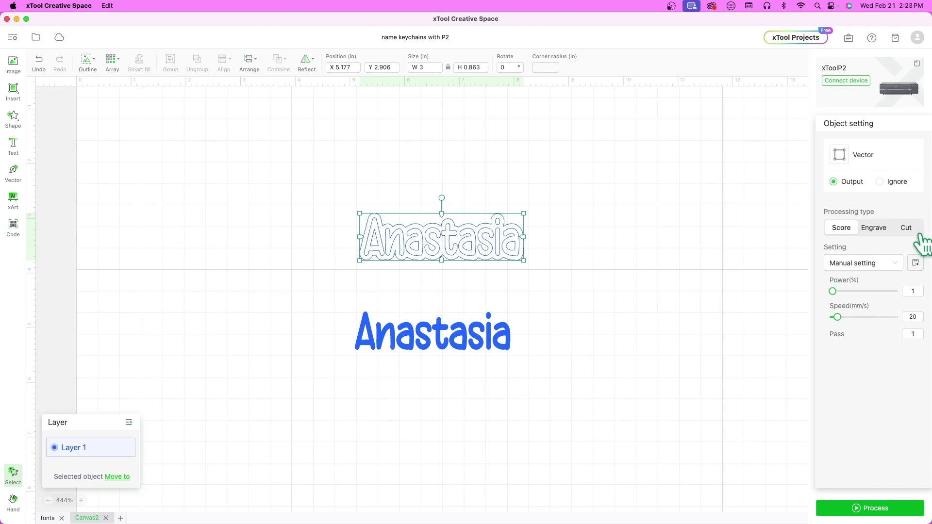
pyautogui.click(908, 229)
pyautogui.click(490, 337)
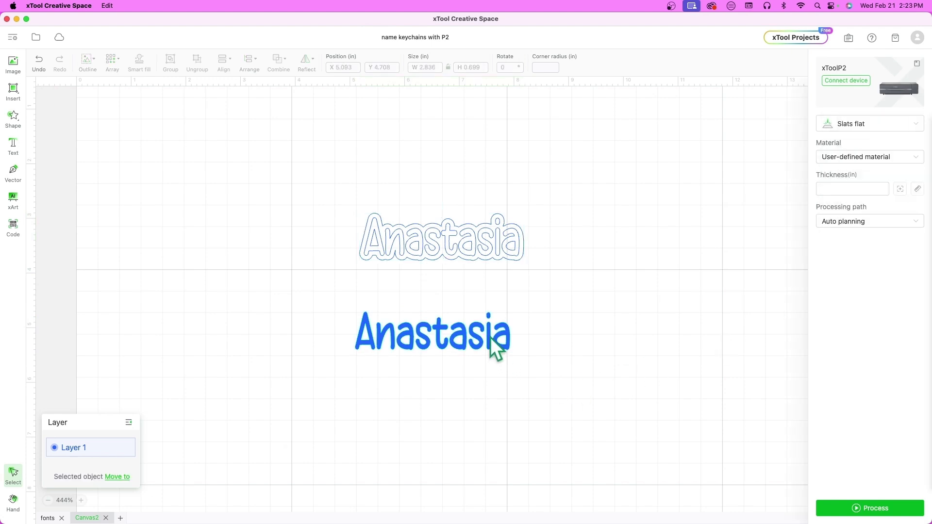
pyautogui.click(491, 337)
pyautogui.click(906, 228)
pyautogui.click(618, 332)
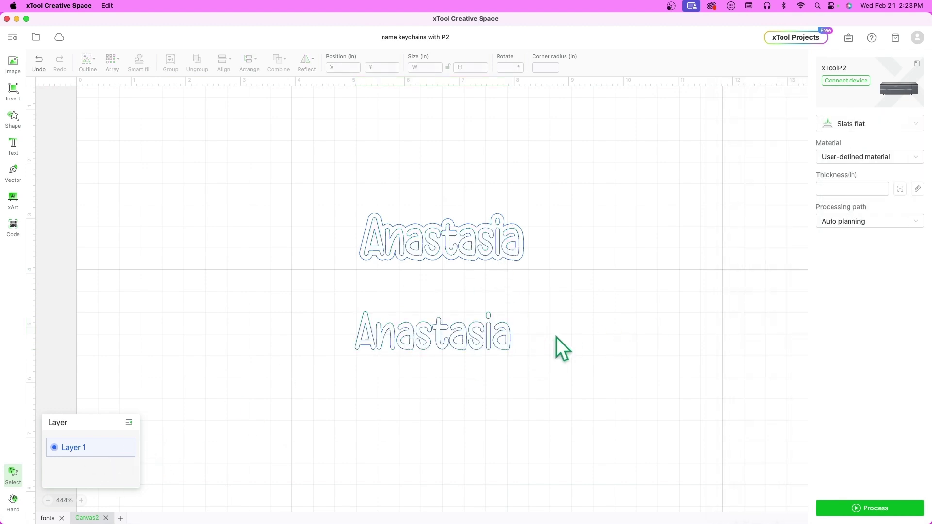
# Step: Move the name's outline and the lower name copy to a separate red layer
pyautogui.click(501, 251)
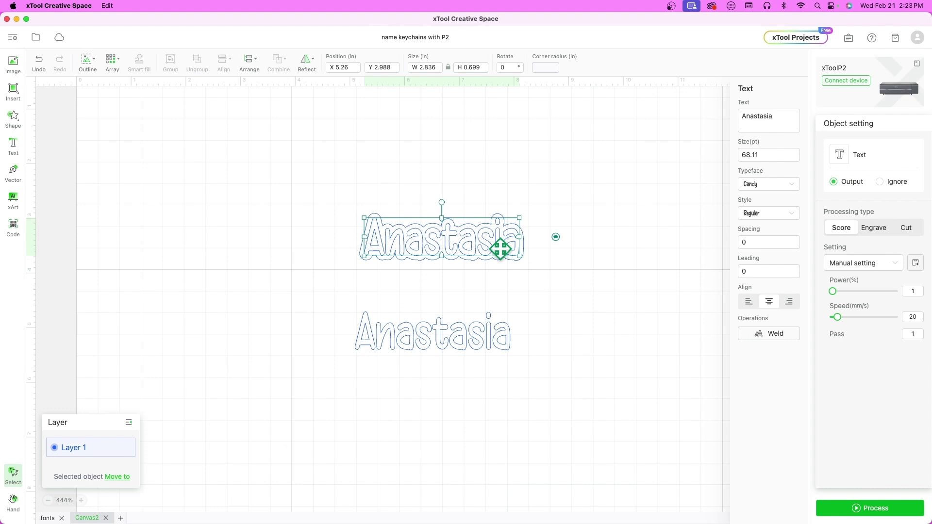
pyautogui.click(530, 266)
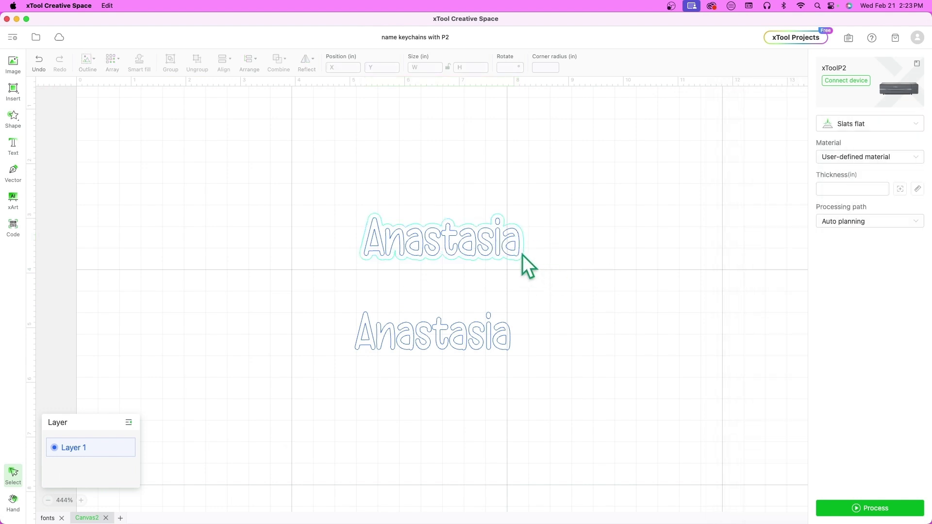
pyautogui.click(523, 255)
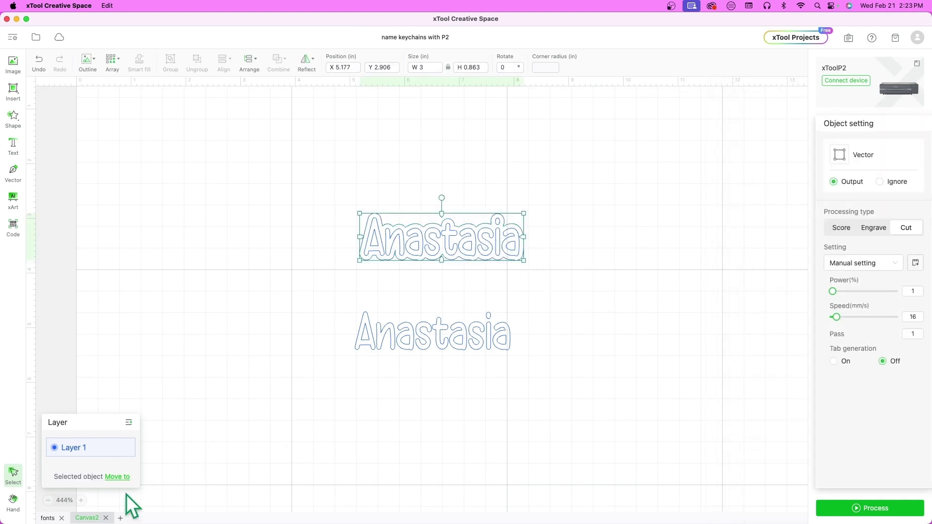
pyautogui.click(117, 477)
pyautogui.click(72, 457)
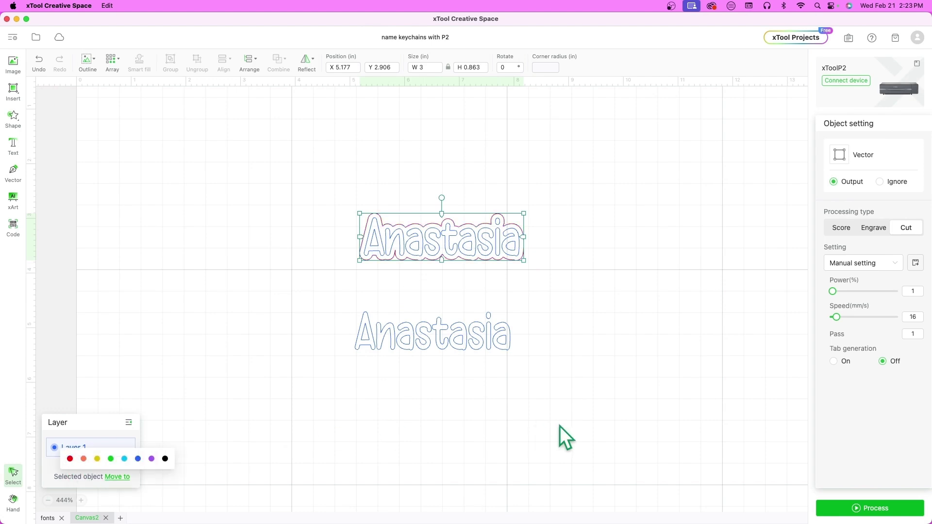
pyautogui.click(493, 342)
pyautogui.click(117, 476)
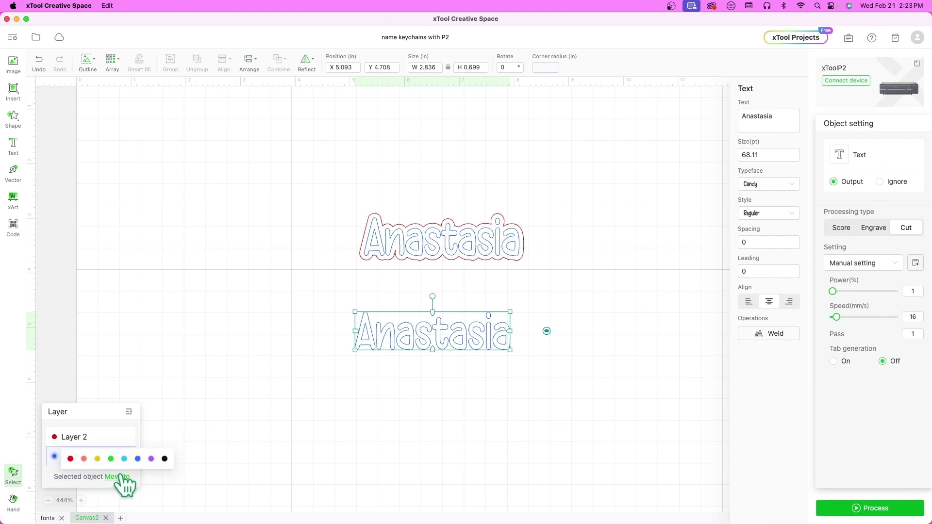
pyautogui.click(70, 459)
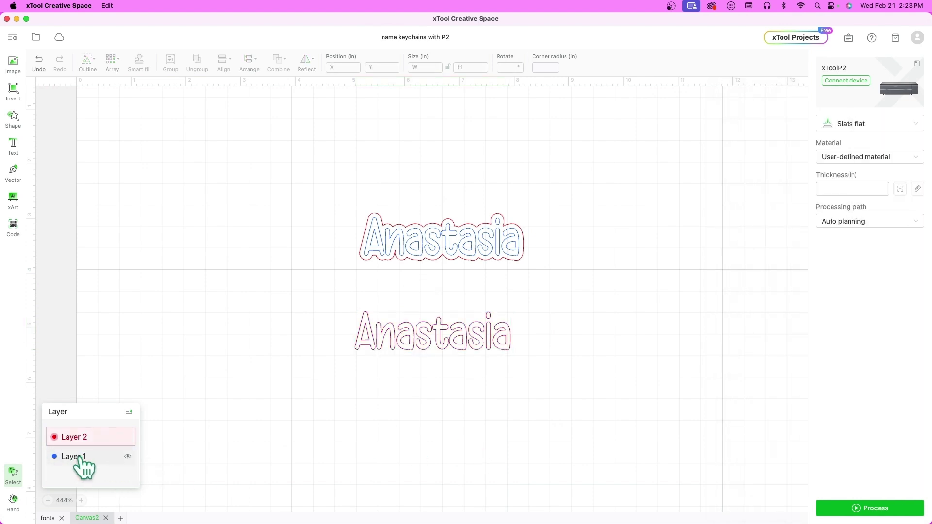
# Step: Rename the blue layer as score and the red layer as cut
pyautogui.click(83, 465)
pyautogui.doubleClick(81, 459)
pyautogui.write('score')
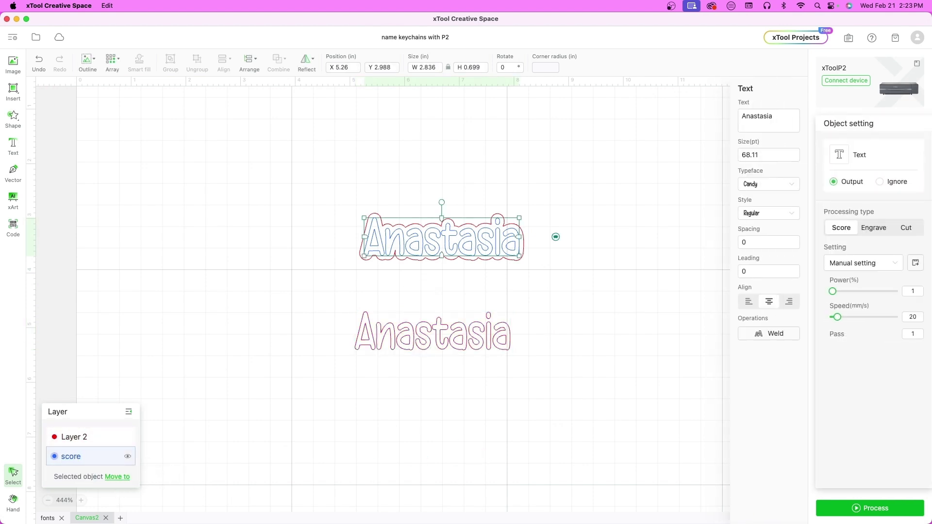
pyautogui.click(78, 438)
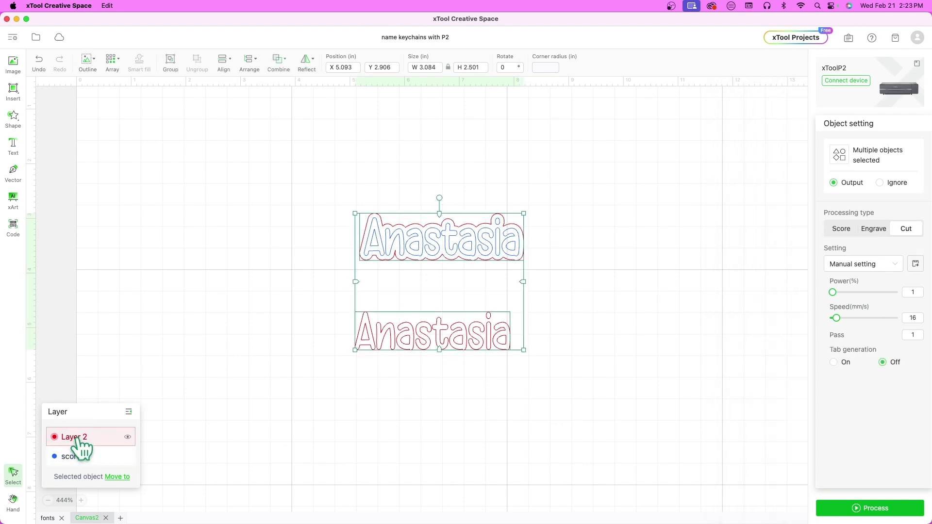
pyautogui.press('Escape')
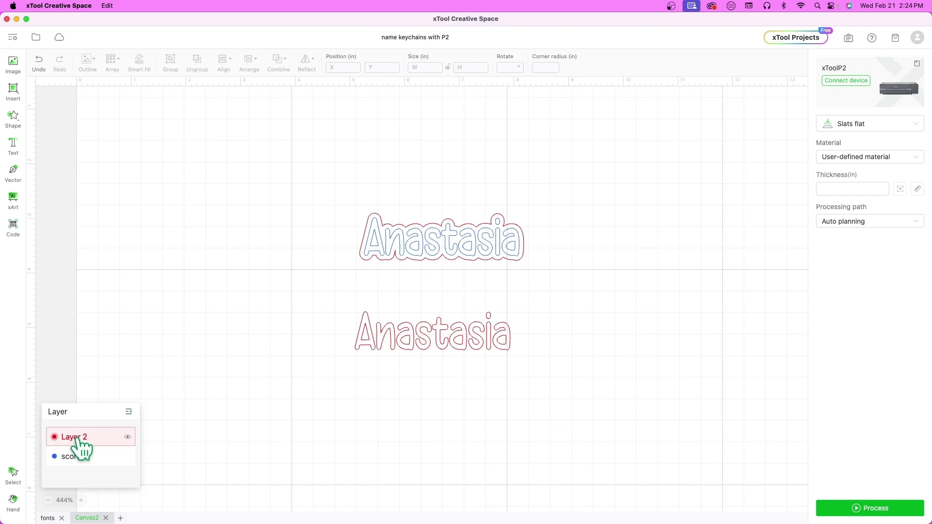
pyautogui.click(78, 440)
pyautogui.click(229, 457)
# Step: Save the name keychain project
pyautogui.click(36, 38)
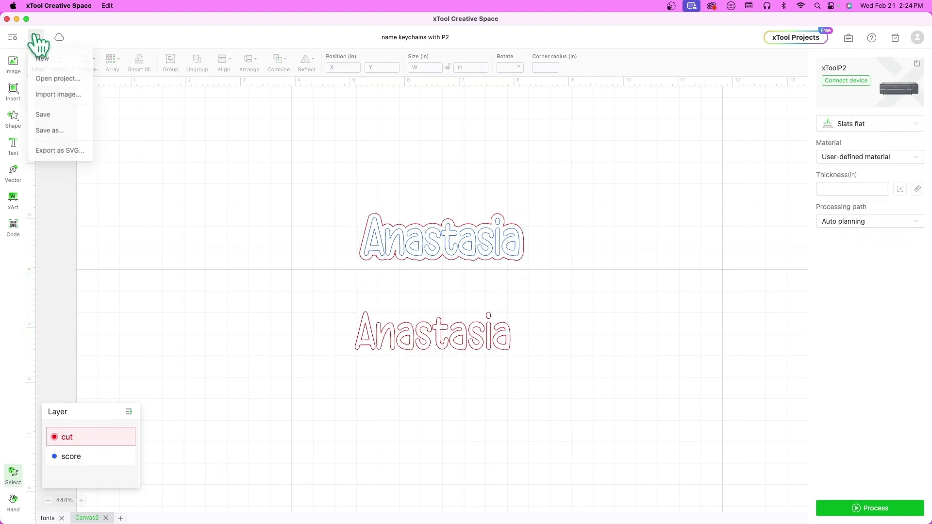
pyautogui.click(62, 119)
pyautogui.press('super+z')
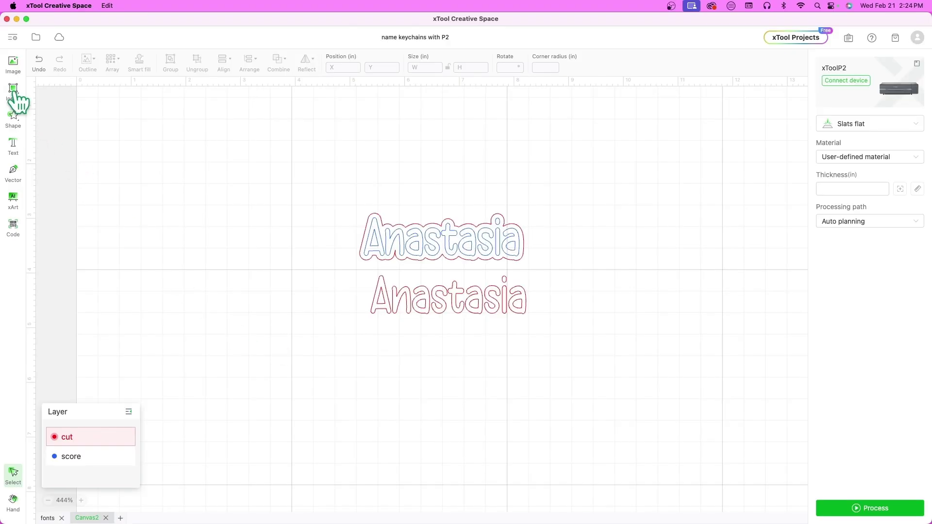
# Step: Draw a circle about 1.4 in across on the cut layer, in the empty area beside the outlined name
pyautogui.moveTo(14, 98)
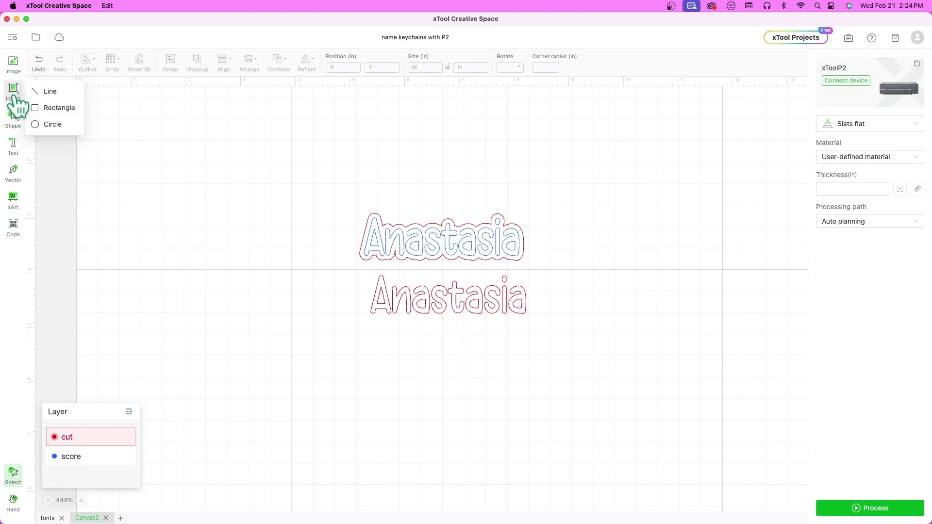
pyautogui.click(54, 124)
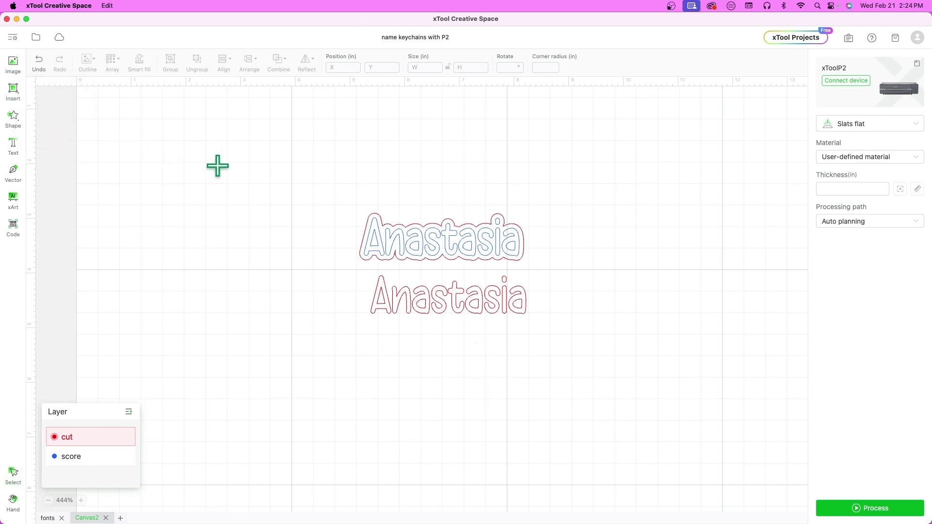
pyautogui.click(192, 188)
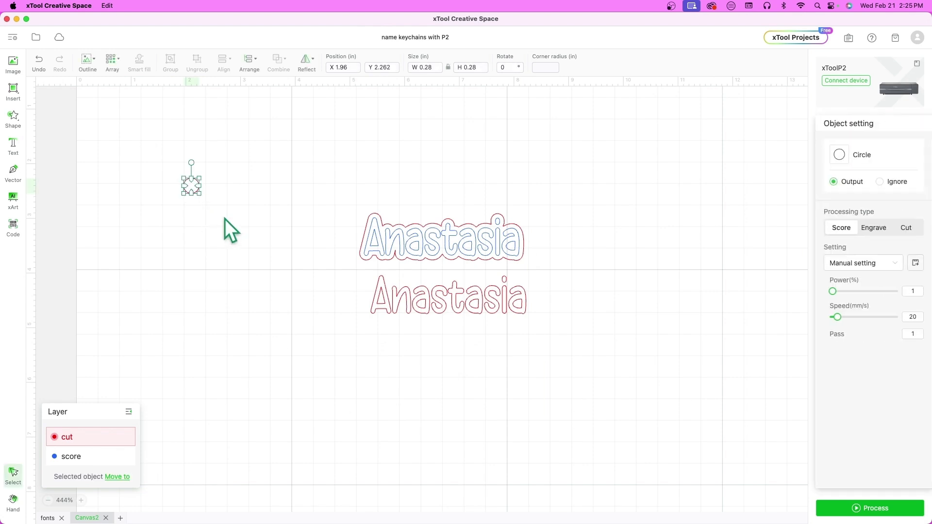
pyautogui.moveTo(193, 187); pyautogui.dragTo(283, 248)
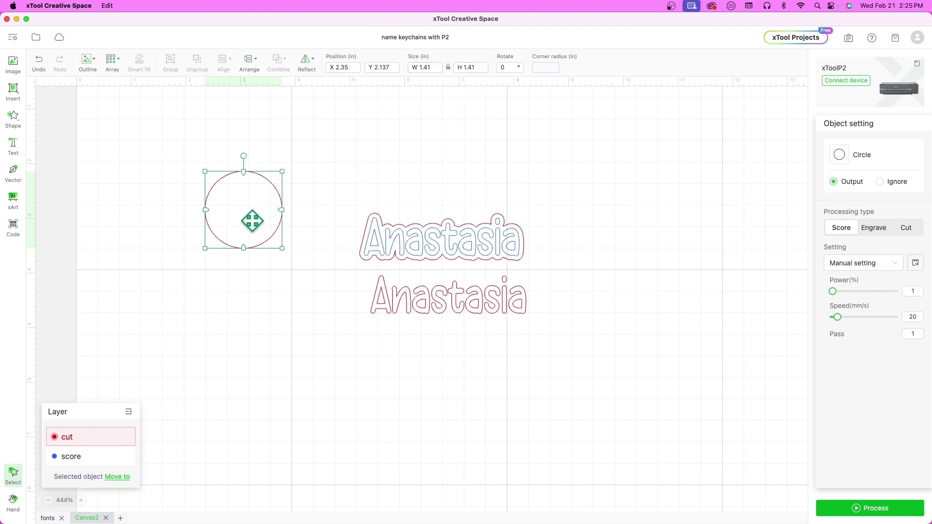
# Step: Resize the circle to 0.25 in and place it just left of the outlined name at about X 4.9 in, Y 3.3 in
pyautogui.click(473, 68)
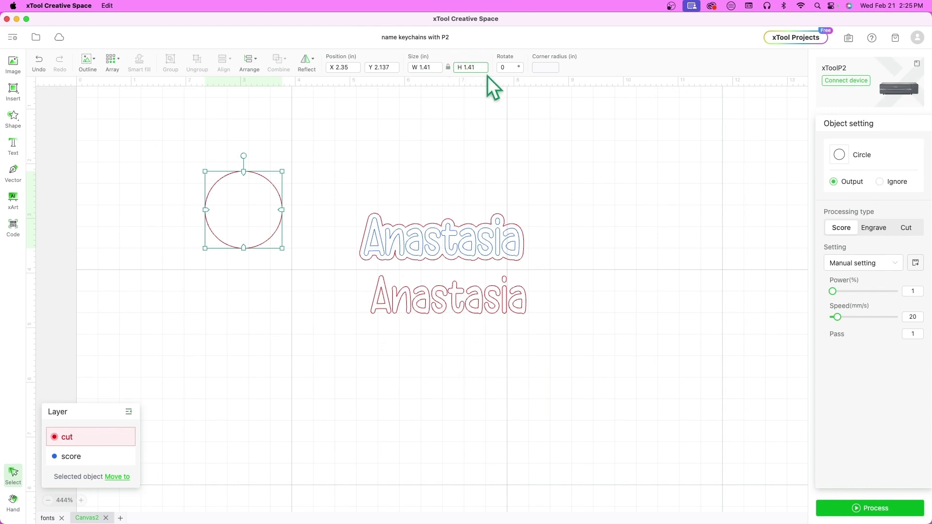
pyautogui.write('.25')
pyautogui.press('Return')
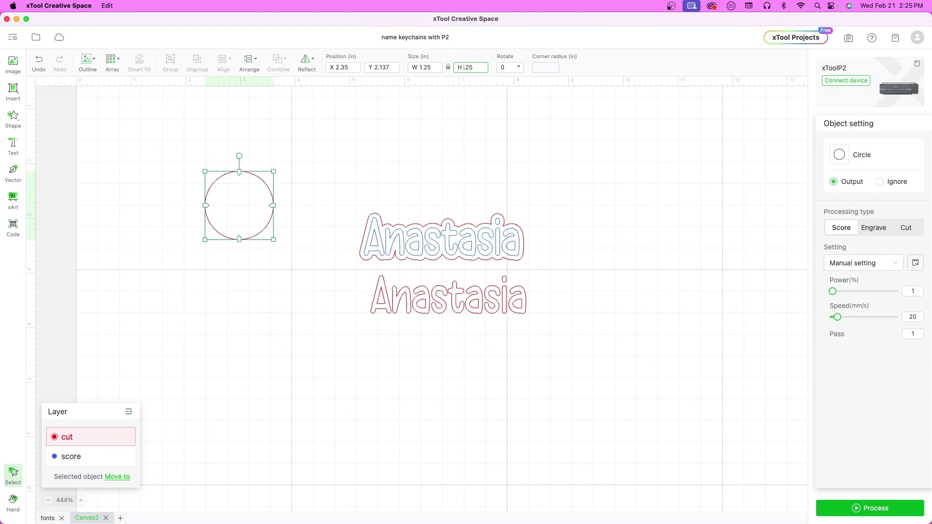
pyautogui.press('Return')
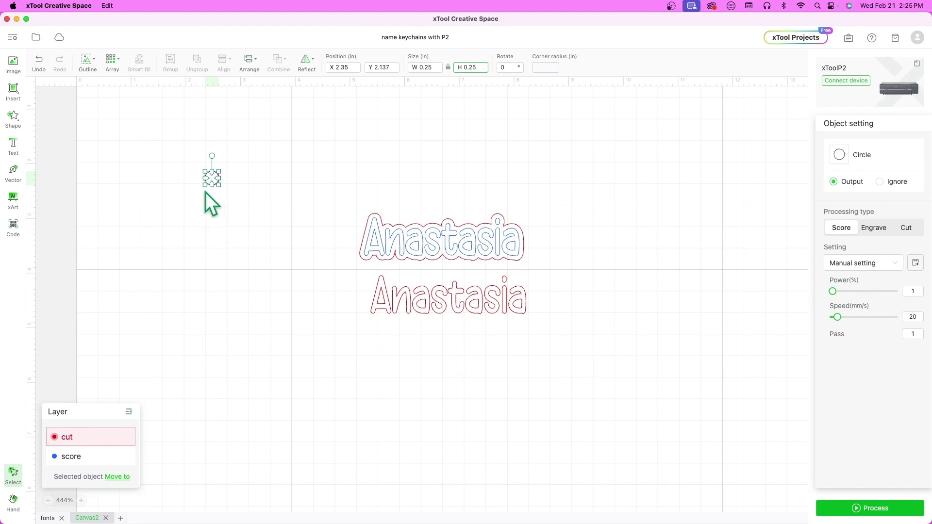
pyautogui.moveTo(212, 178); pyautogui.dragTo(352, 239)
pyautogui.click(479, 144)
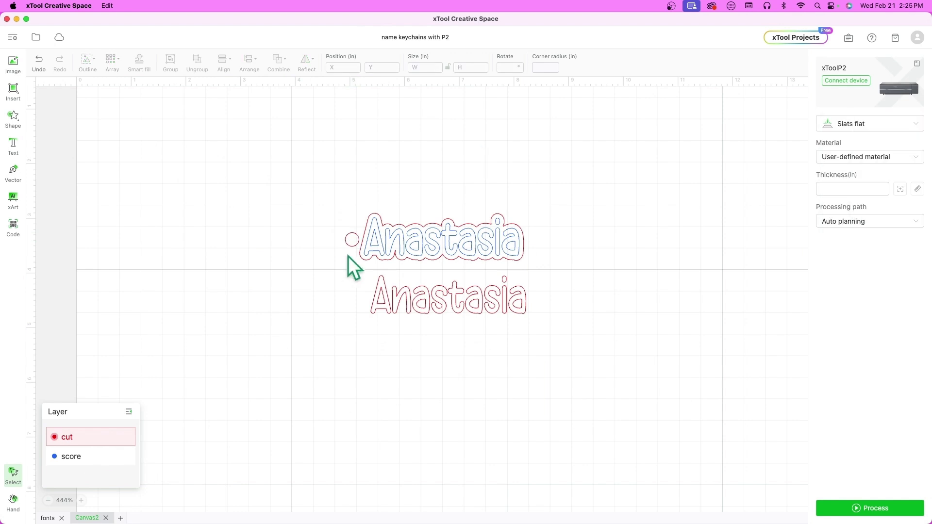
# Step: Add an offset outline about 0.51 in across around the small circle to form the keyring tab
pyautogui.click(351, 241)
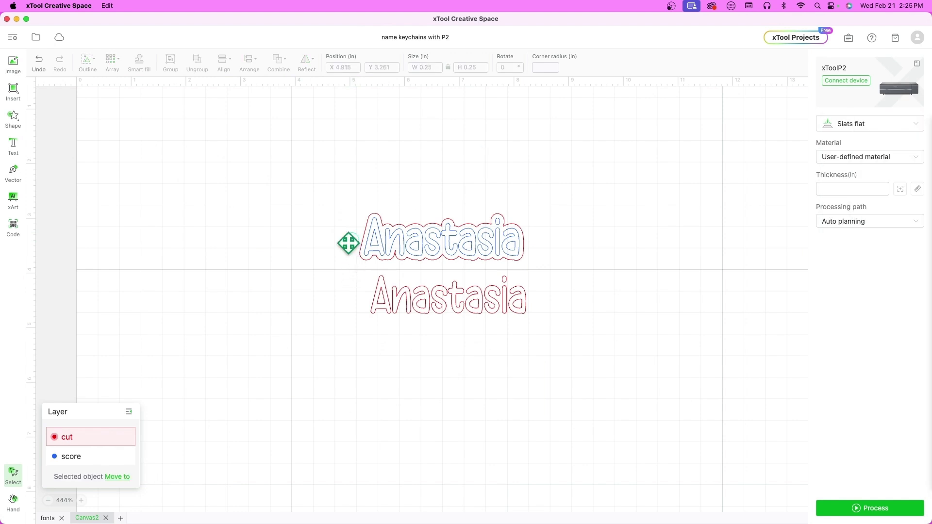
pyautogui.click(90, 72)
pyautogui.moveTo(92, 116); pyautogui.dragTo(96, 116)
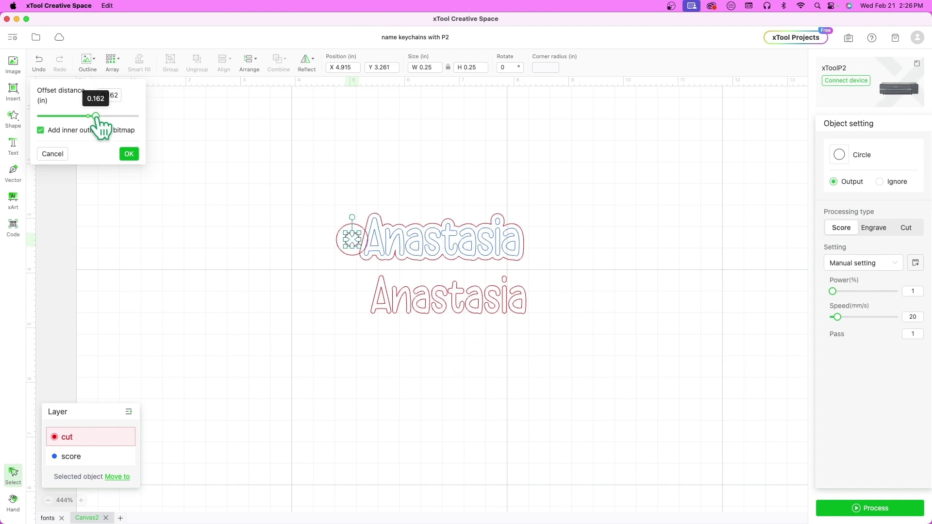
pyautogui.click(129, 154)
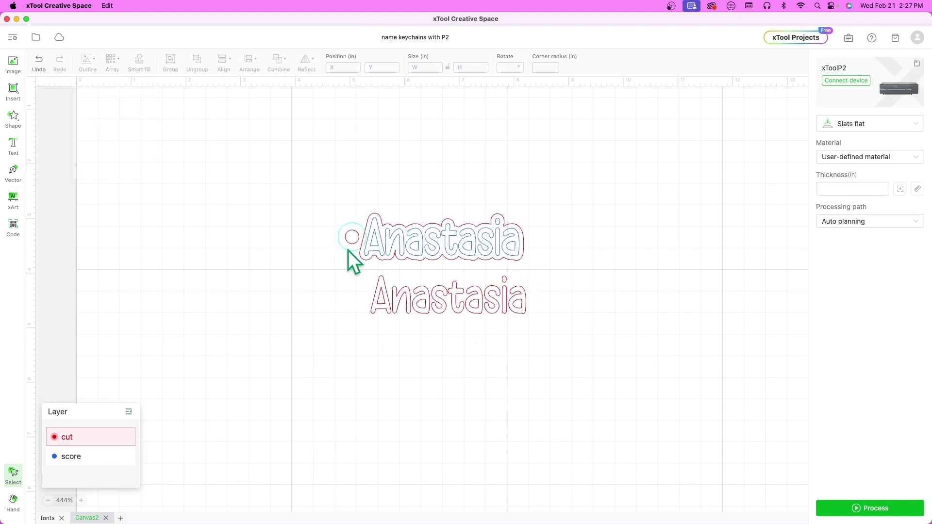
# Step: Unite the keyring tab's outer circle with the name's outline into one backing shape
pyautogui.click(345, 250)
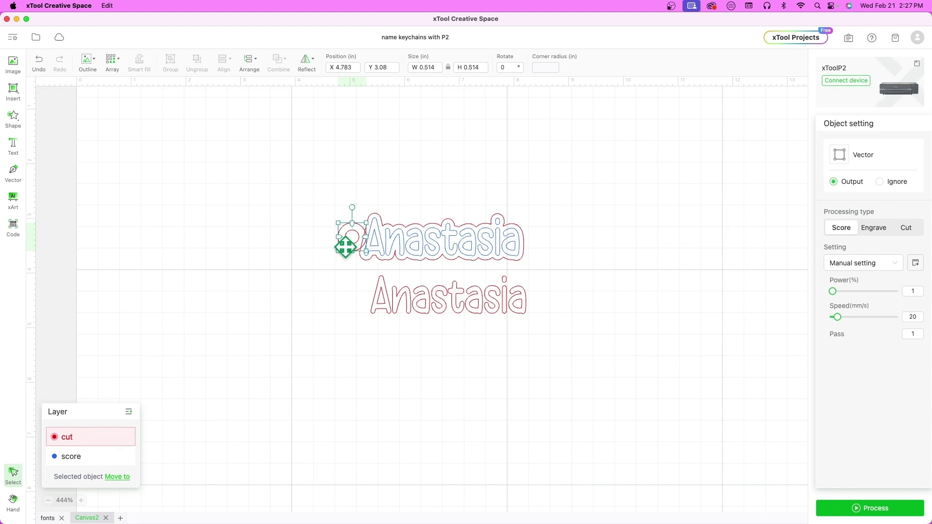
pyautogui.keyDown('shift'); pyautogui.click(517, 261); pyautogui.keyUp('shift')
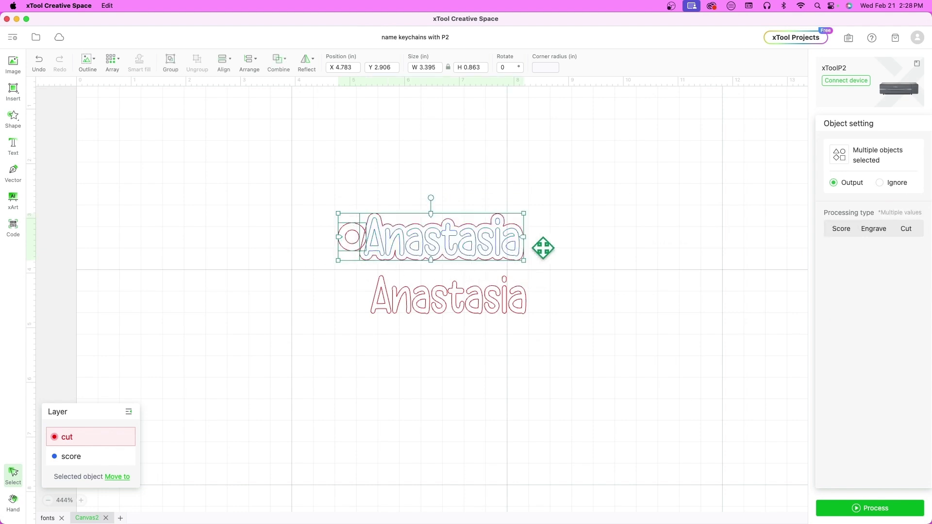
pyautogui.click(279, 65)
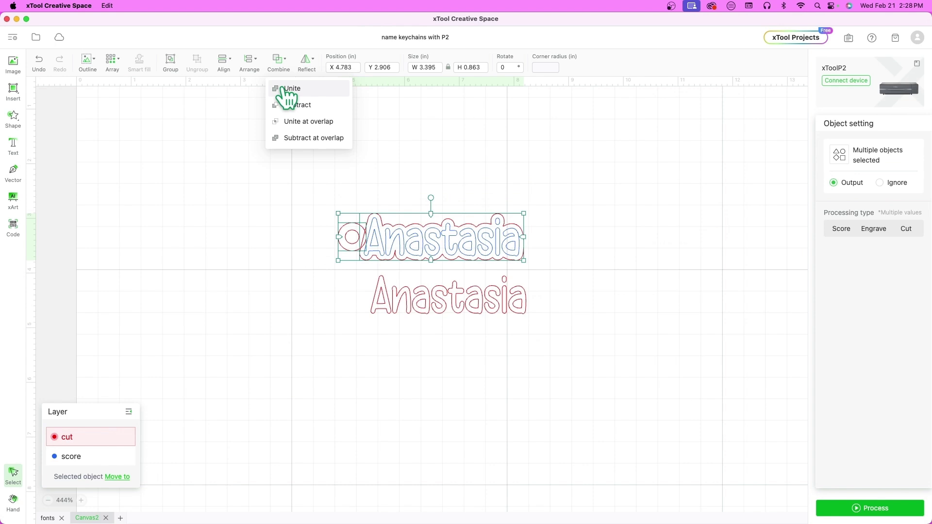
pyautogui.click(286, 89)
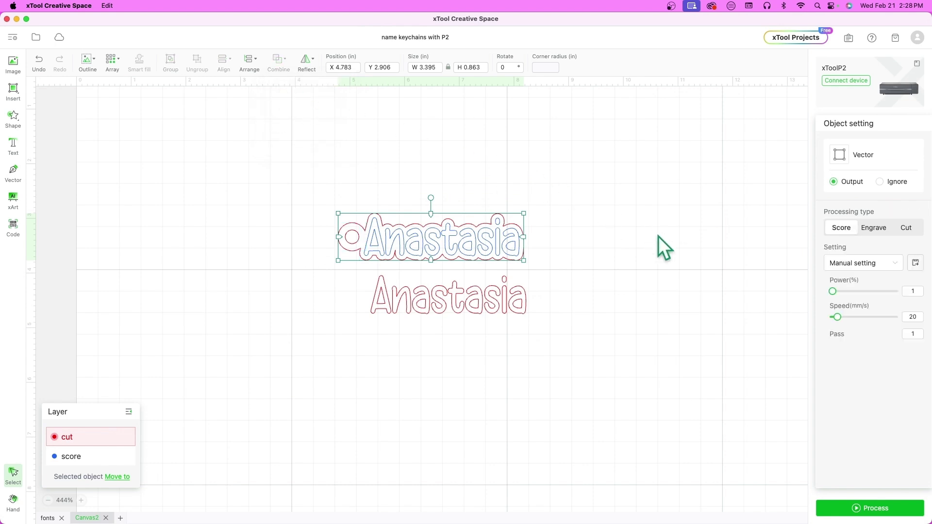
pyautogui.click(306, 279)
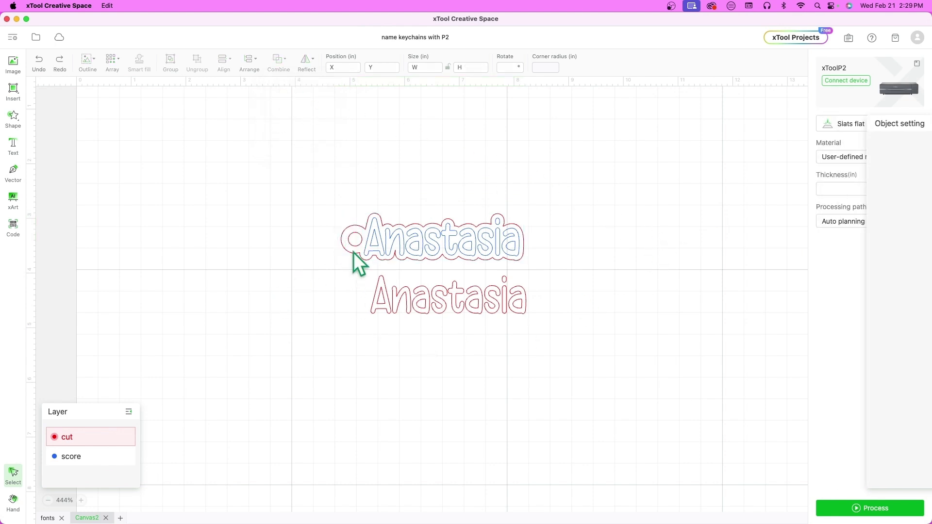
# Step: Combine the small hole circle with the united backing shape using Subtract at overlap
pyautogui.click(354, 239)
pyautogui.keyDown('shift'); pyautogui.click(359, 254); pyautogui.keyUp('shift')
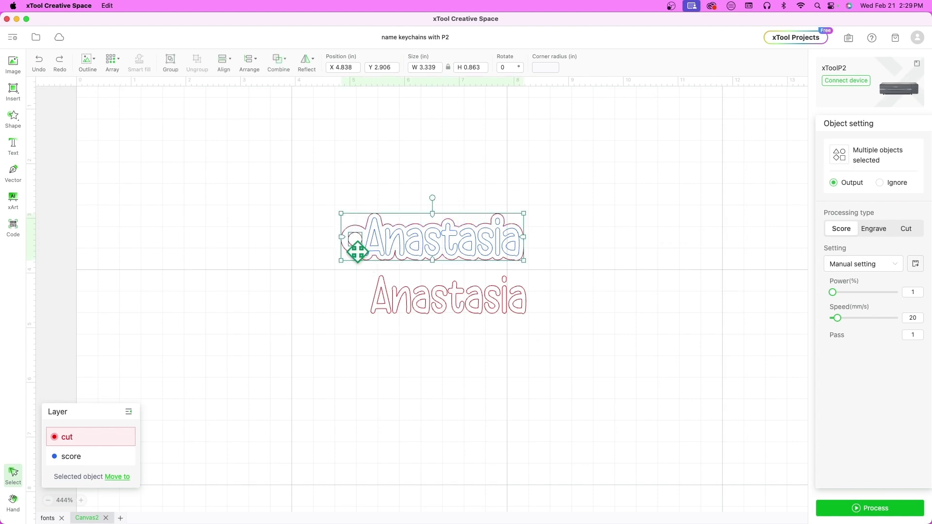
pyautogui.click(280, 60)
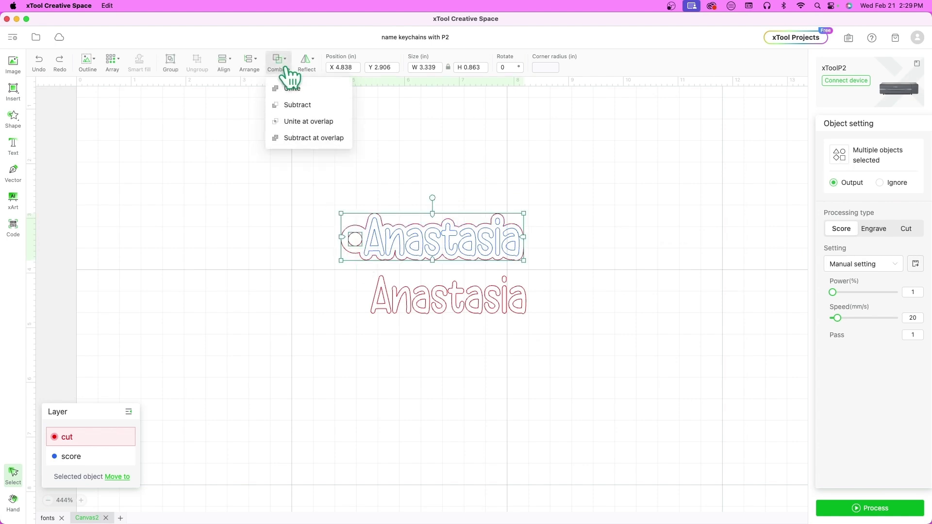
pyautogui.click(305, 139)
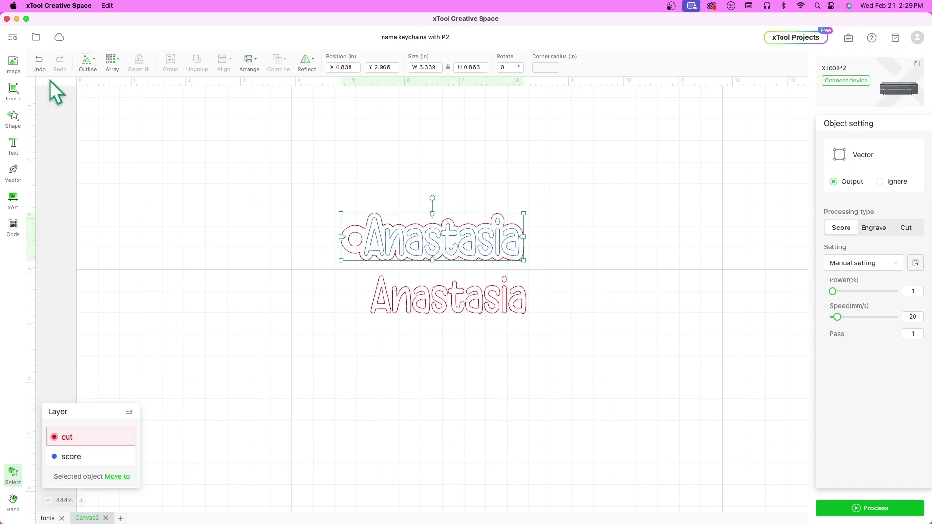
# Step: Move the lower cut name farther below the keychain backing and assign it to a new purple layer
pyautogui.click(250, 77)
pyautogui.click(510, 296)
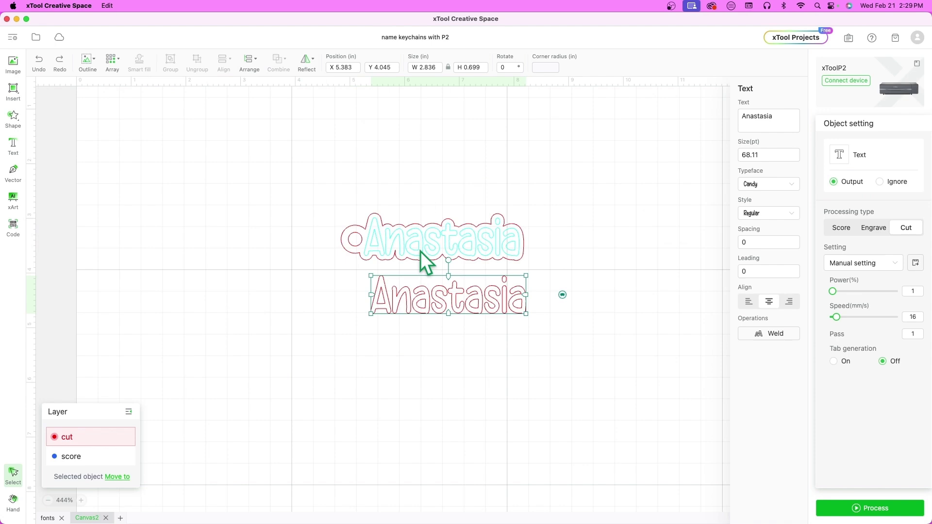
pyautogui.click(635, 351)
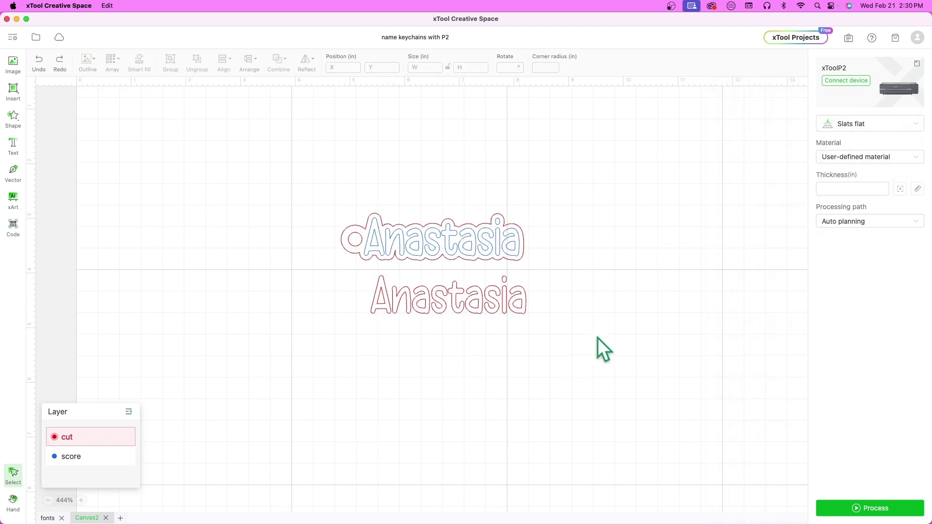
pyautogui.click(447, 311)
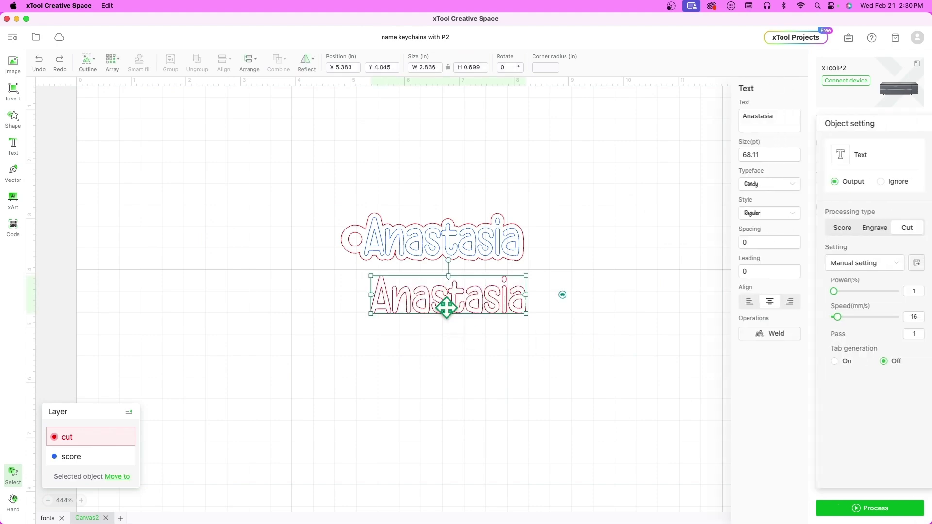
pyautogui.moveTo(447, 319); pyautogui.dragTo(446, 350)
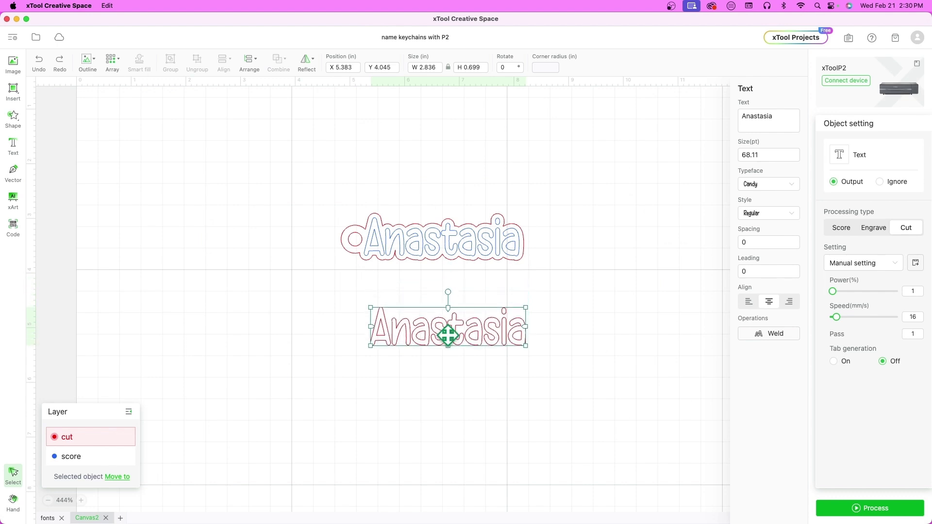
pyautogui.click(117, 478)
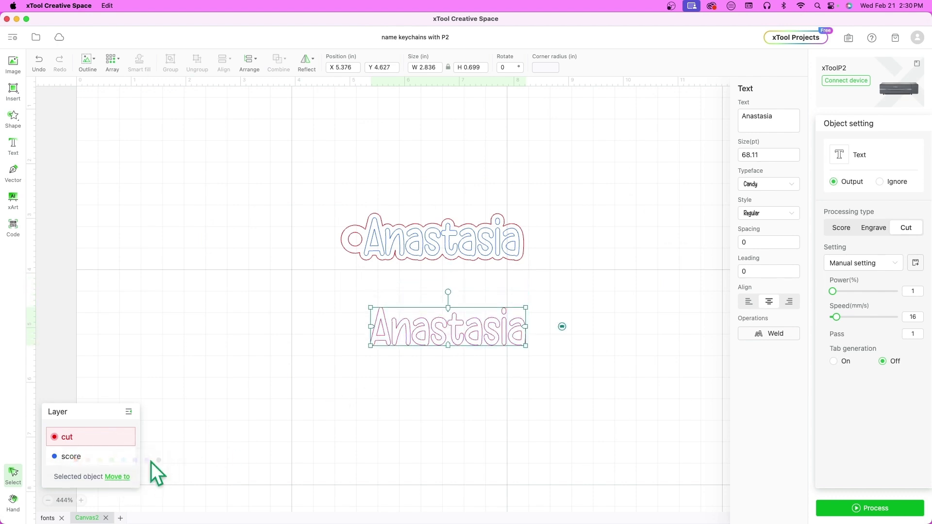
pyautogui.click(148, 461)
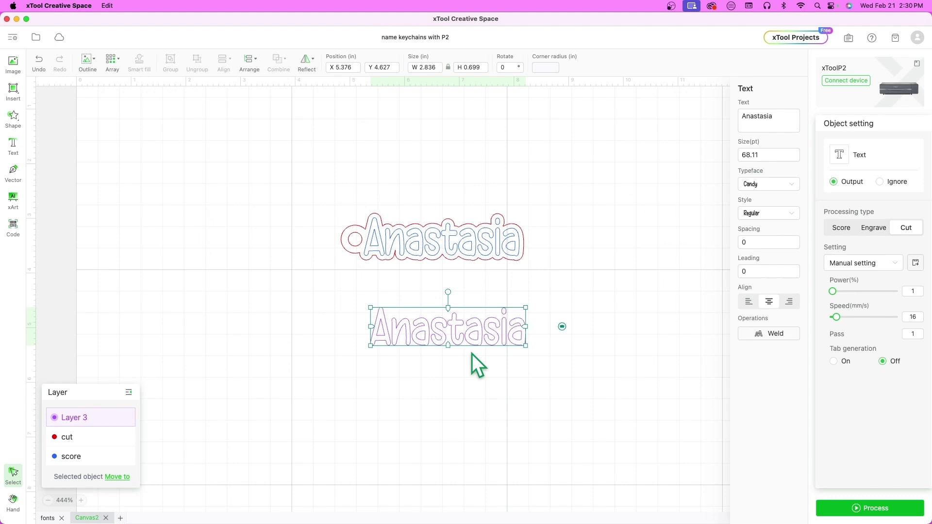
# Step: Place the purple name just beneath the keychain at about X 5.2 in, Y 3.9 in, and relocate the whole set near the canvas's upper-left corner
pyautogui.moveTo(454, 329); pyautogui.dragTo(448, 292)
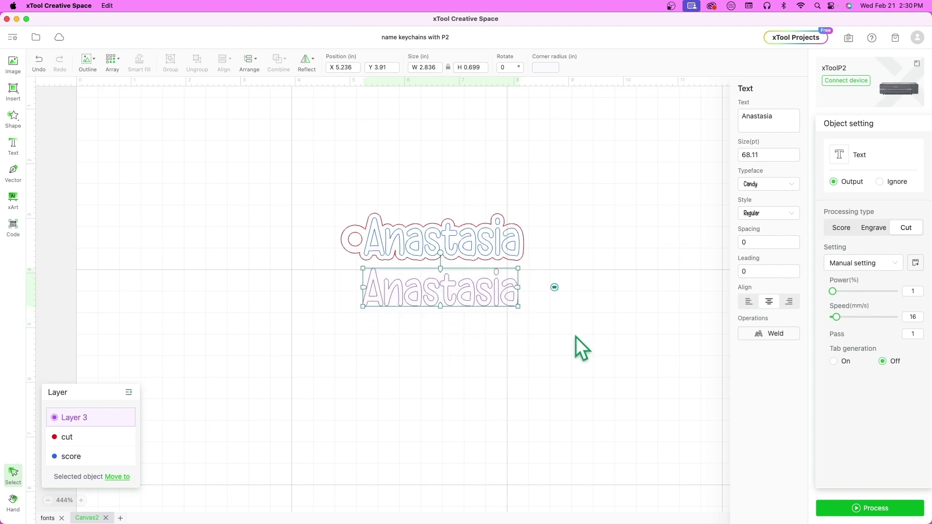
pyautogui.moveTo(576, 337); pyautogui.dragTo(276, 195)
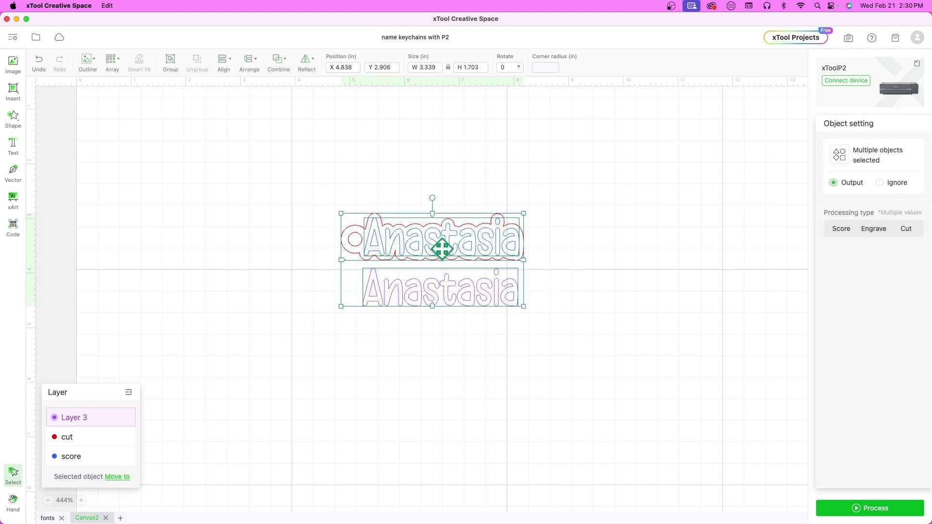
pyautogui.moveTo(442, 249); pyautogui.dragTo(204, 169)
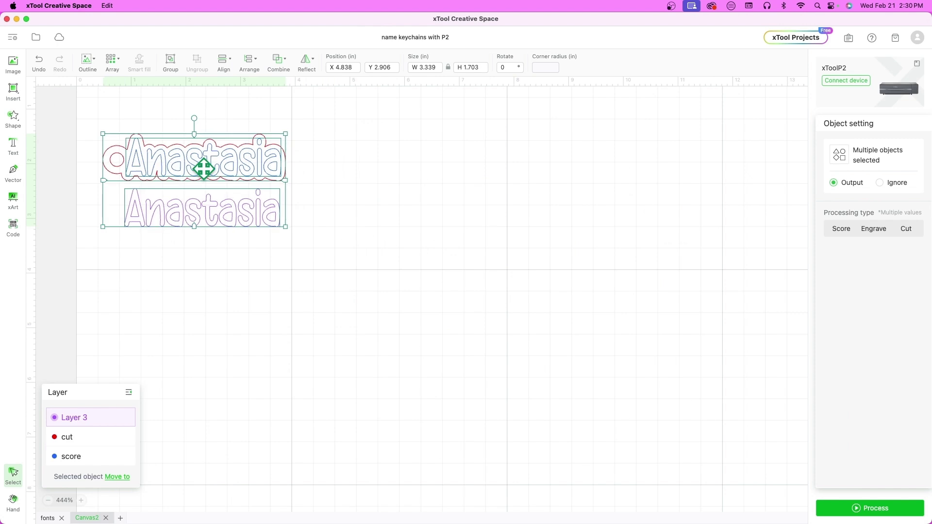
pyautogui.click(418, 266)
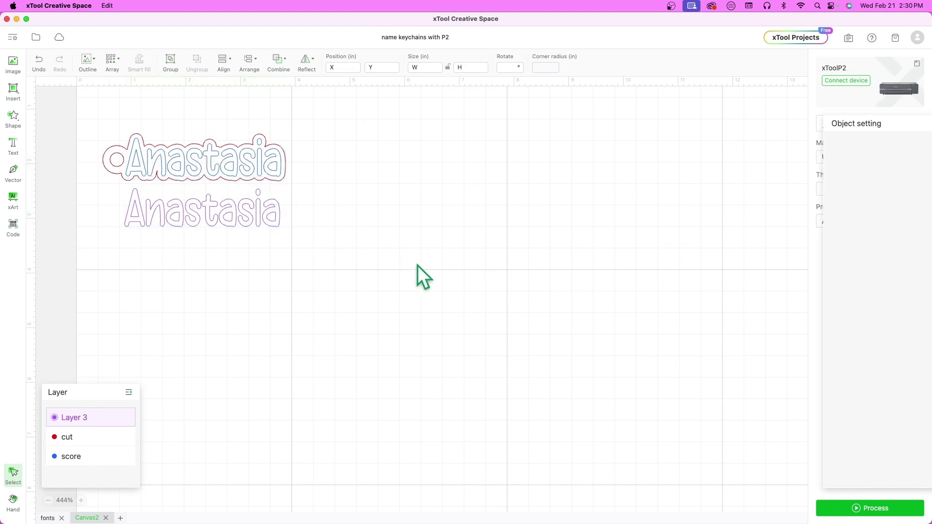
# Step: Add a new text object for a second name and clear its placeholder text
pyautogui.click(14, 146)
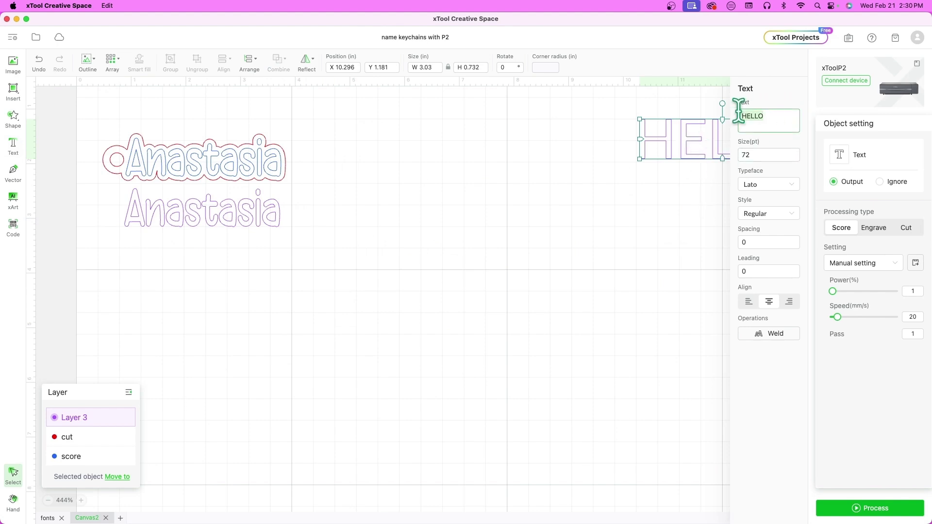
pyautogui.press('BackSpace')
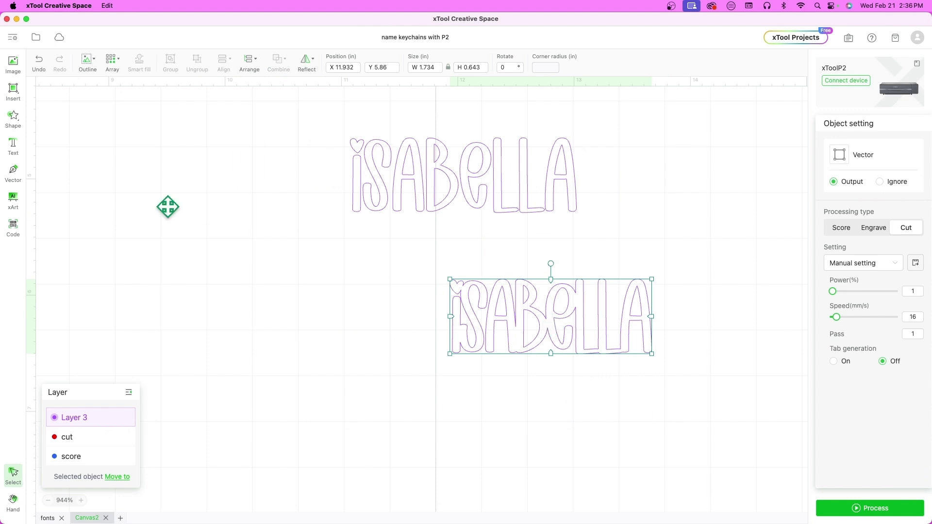
# Step: Add a 0.081 in offset outline around the lower welded second name and move its inner lettering to the score layer
pyautogui.click(87, 62)
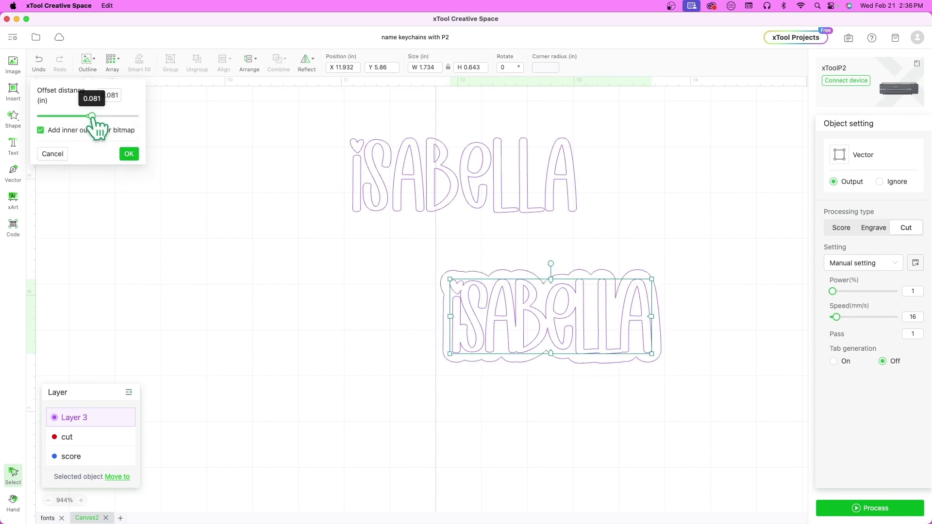
pyautogui.click(129, 155)
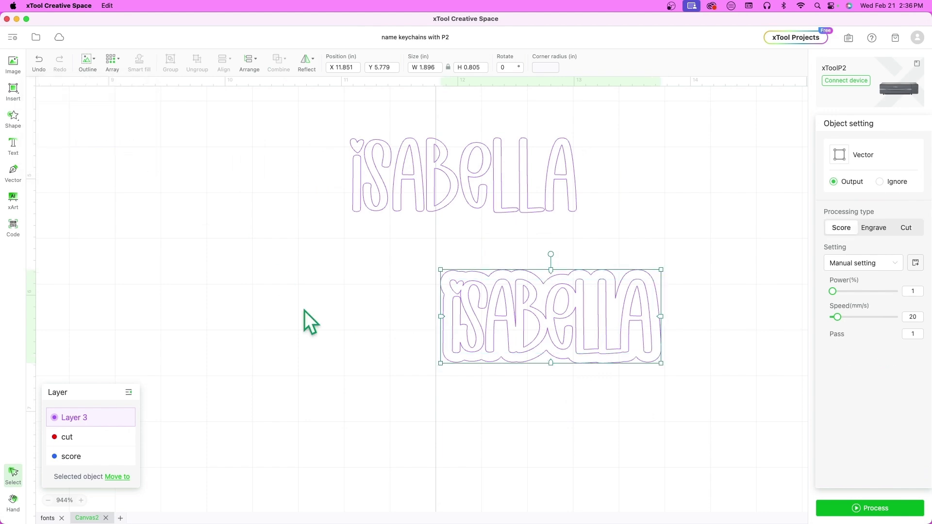
pyautogui.click(372, 391)
pyautogui.click(610, 309)
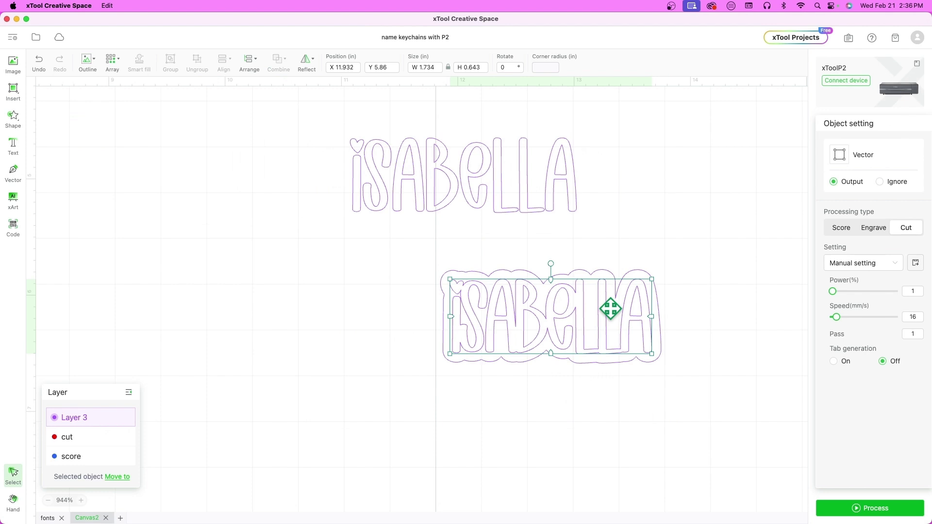
pyautogui.click(123, 477)
pyautogui.click(138, 459)
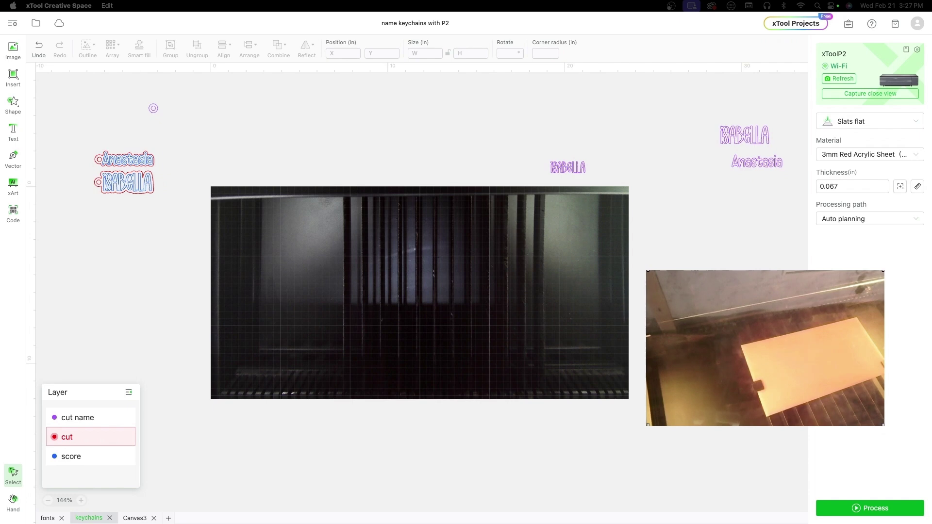
# Step: Place the two purple cut names on the acrylic sheet near its upper-left corner, at about X 7.5 in, Y 1.3 in
pyautogui.moveTo(703, 110); pyautogui.dragTo(774, 181)
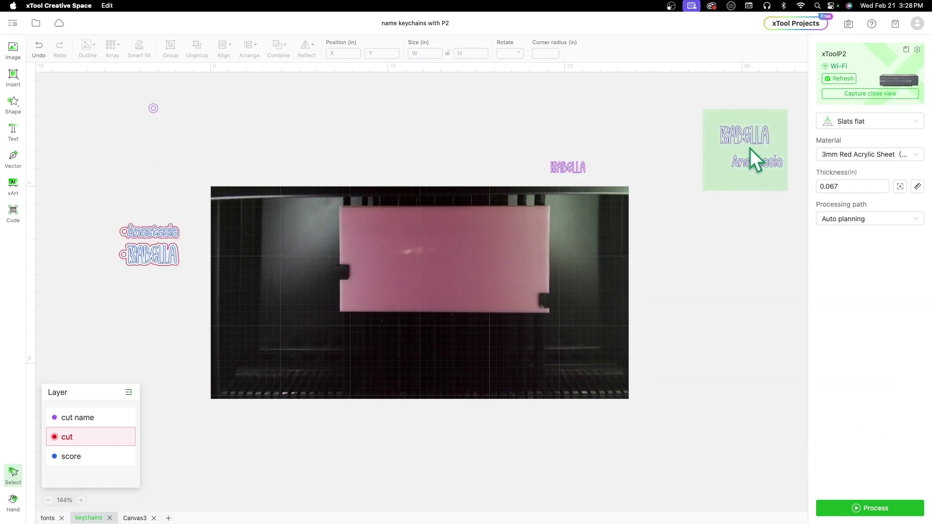
pyautogui.moveTo(751, 147); pyautogui.dragTo(398, 234)
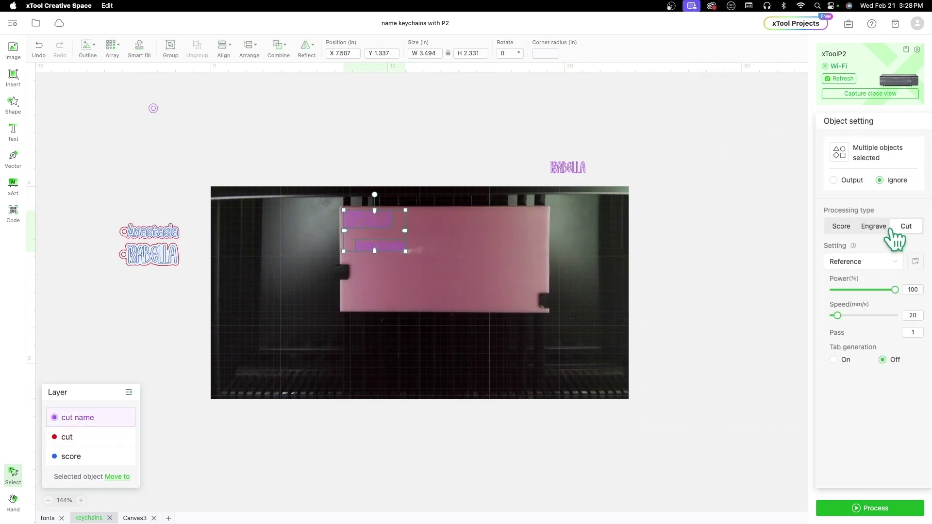
pyautogui.click(683, 309)
pyautogui.click(81, 500)
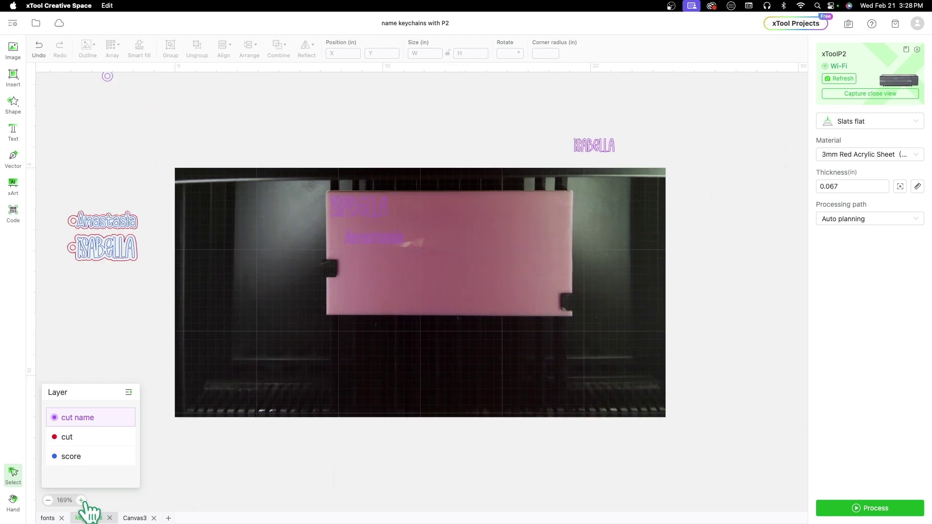
pyautogui.click(81, 500)
pyautogui.click(82, 500)
pyautogui.click(81, 500)
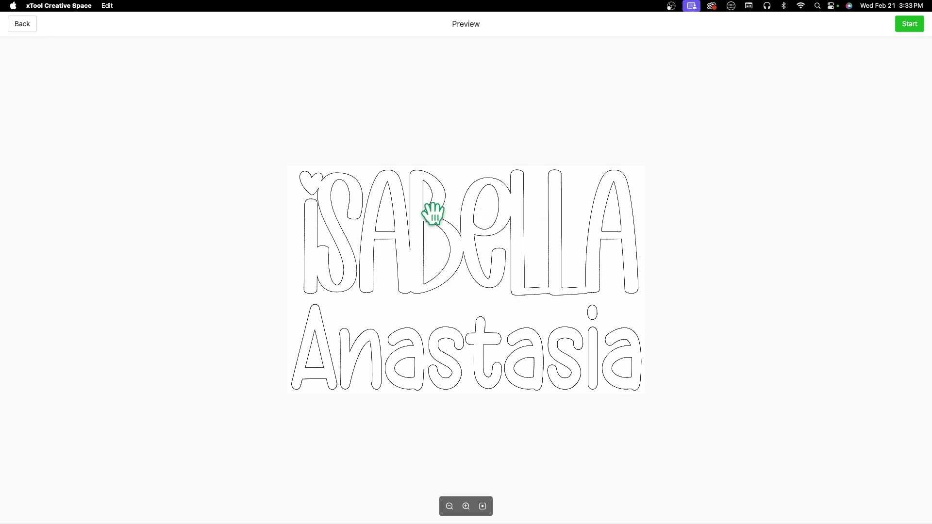
# Step: Start the previewed cutting job for the two names
pyautogui.click(918, 25)
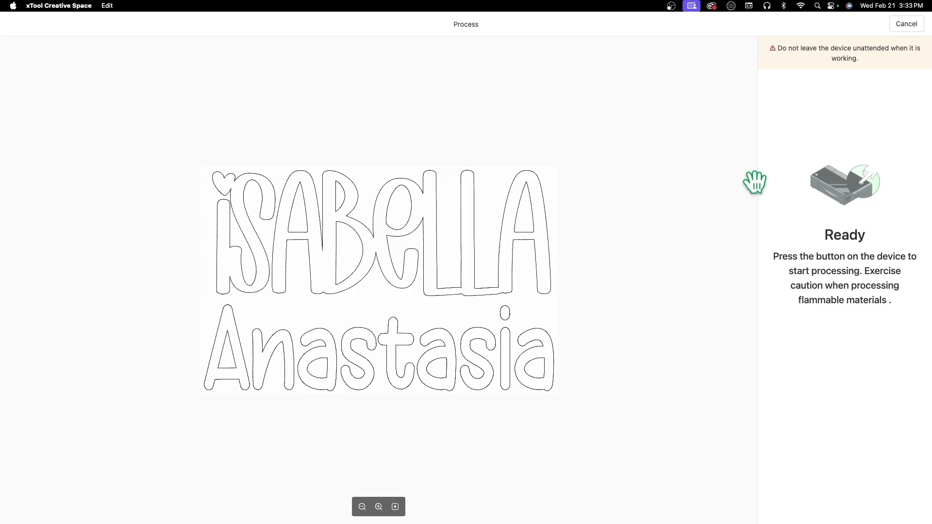